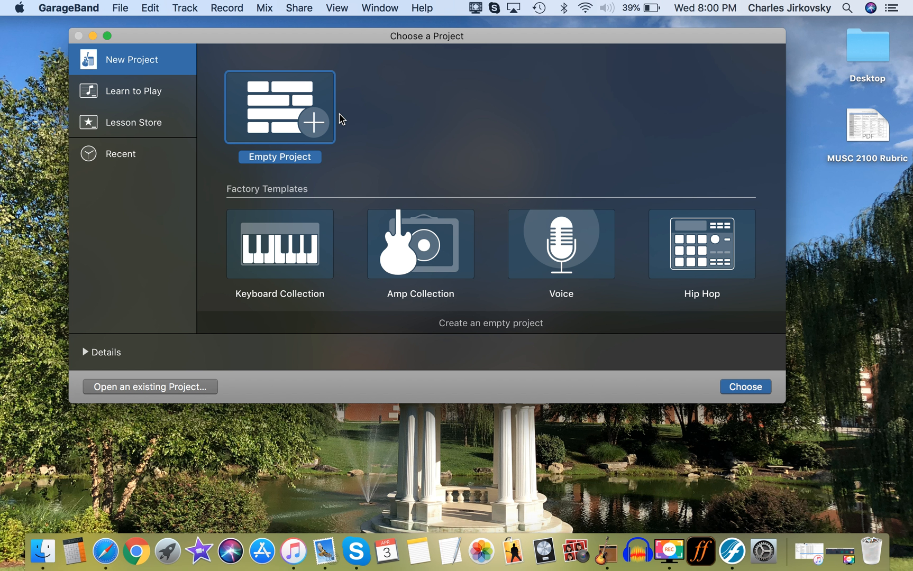
- Create an empty project with a microphone audio track that records from Input 1
double_click(269, 117)
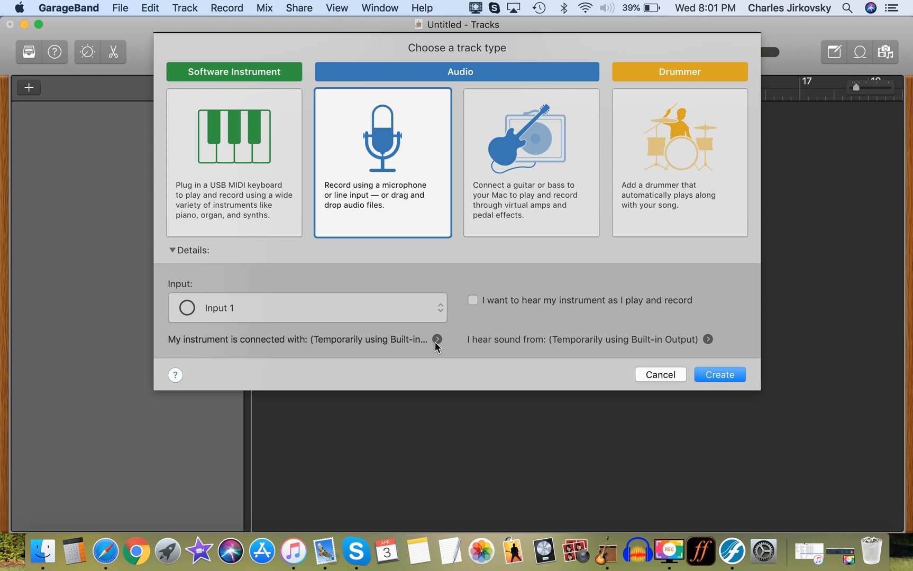
click(429, 314)
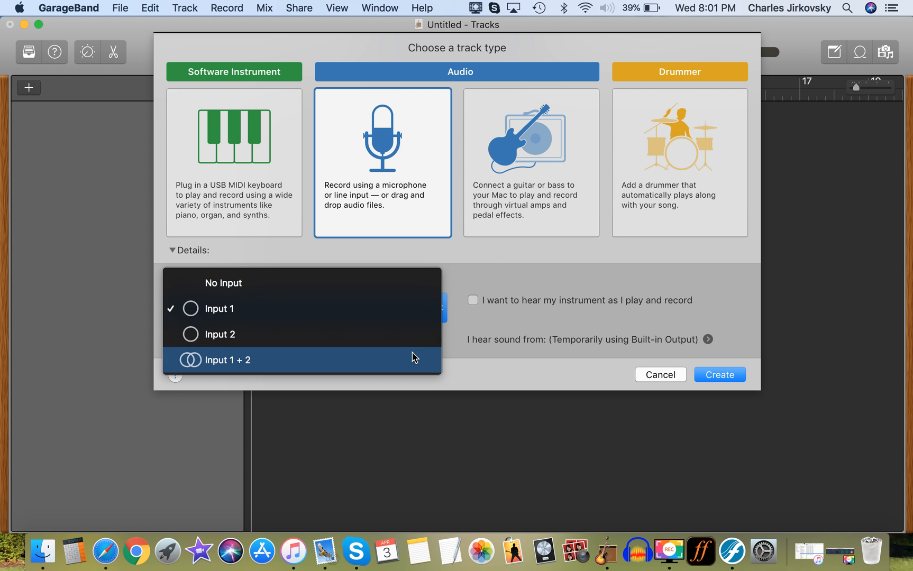
click(399, 309)
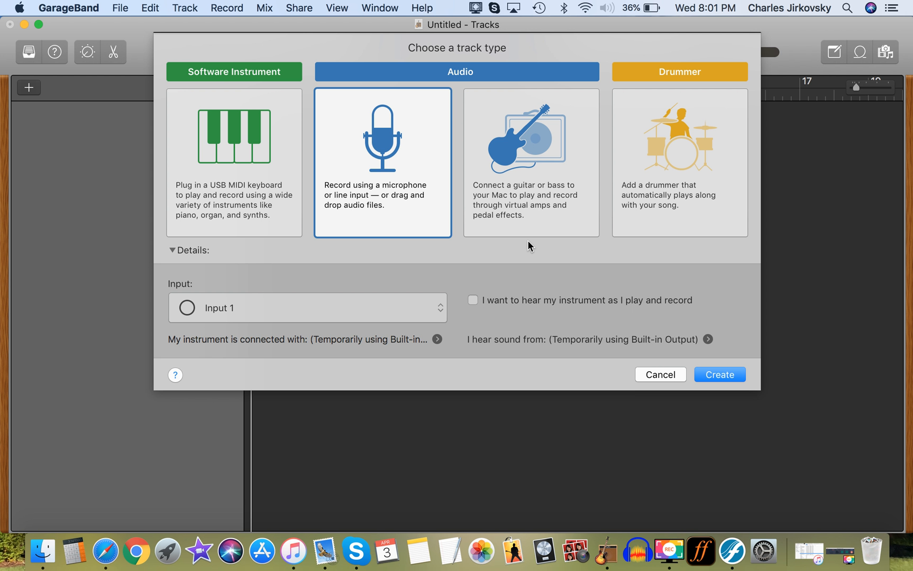
click(216, 120)
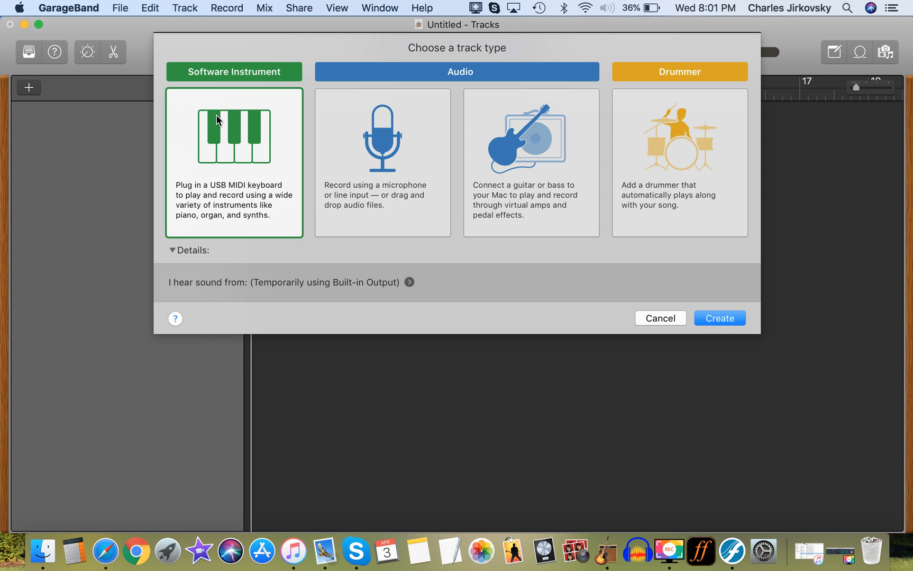
click(411, 134)
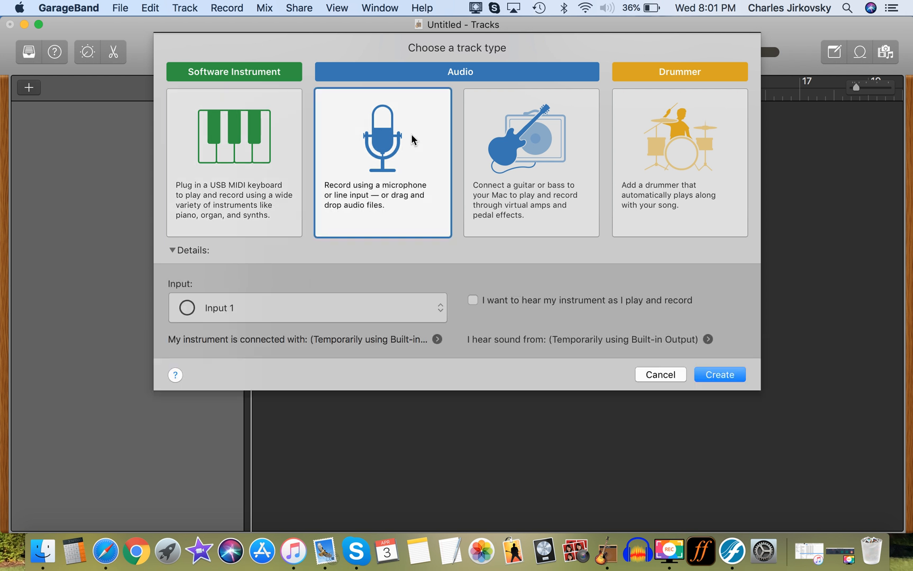
click(726, 372)
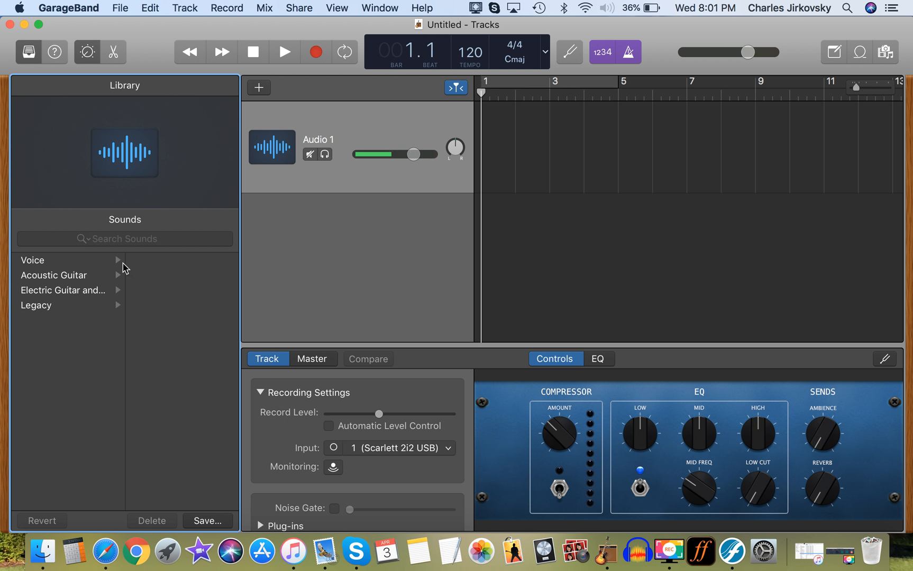
- Browse the Voice, Acoustic Guitar, Electric Guitar and Legacy sound categories for the audio track, and hide the Library
click(43, 261)
click(51, 281)
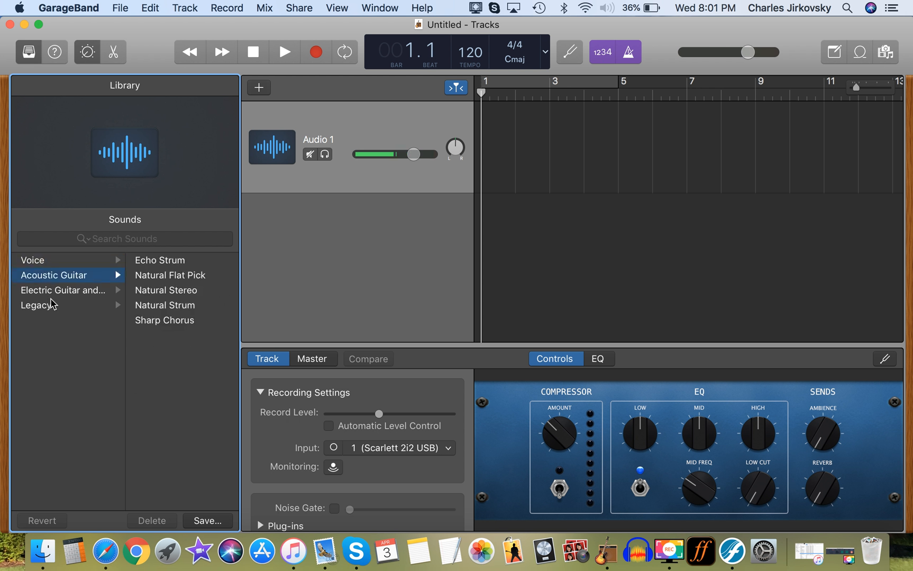
click(53, 290)
click(55, 306)
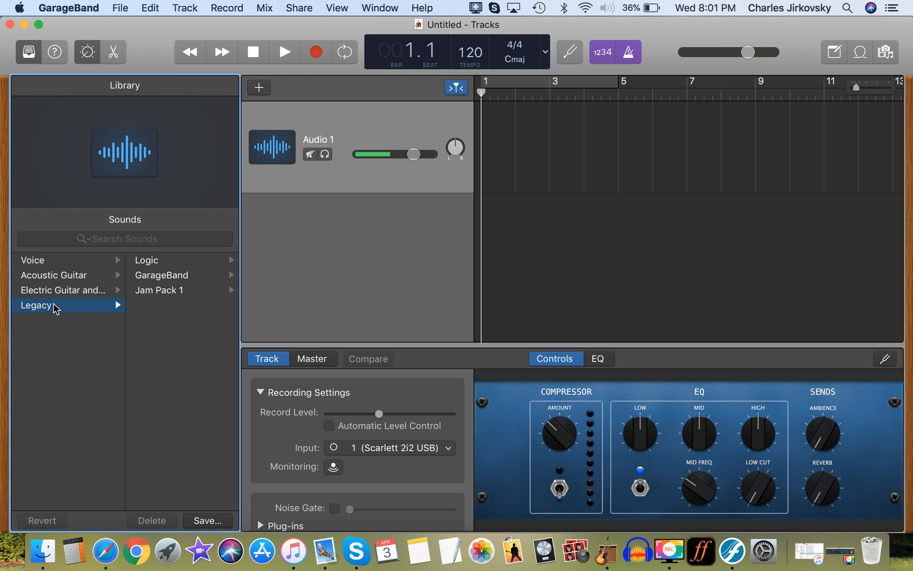
click(28, 51)
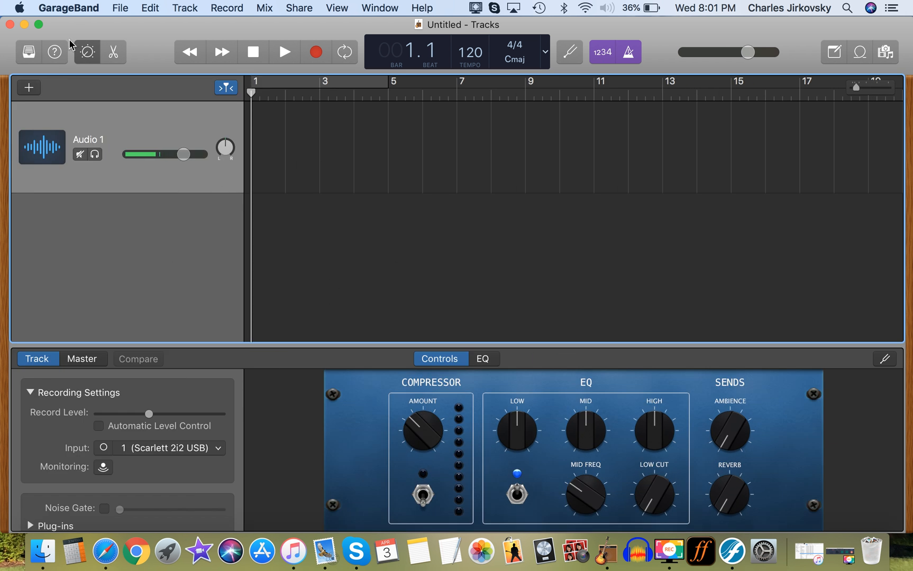
- Turn on Quick Help, view the explanations for the track header and Tuner button, and turn it off again
click(56, 54)
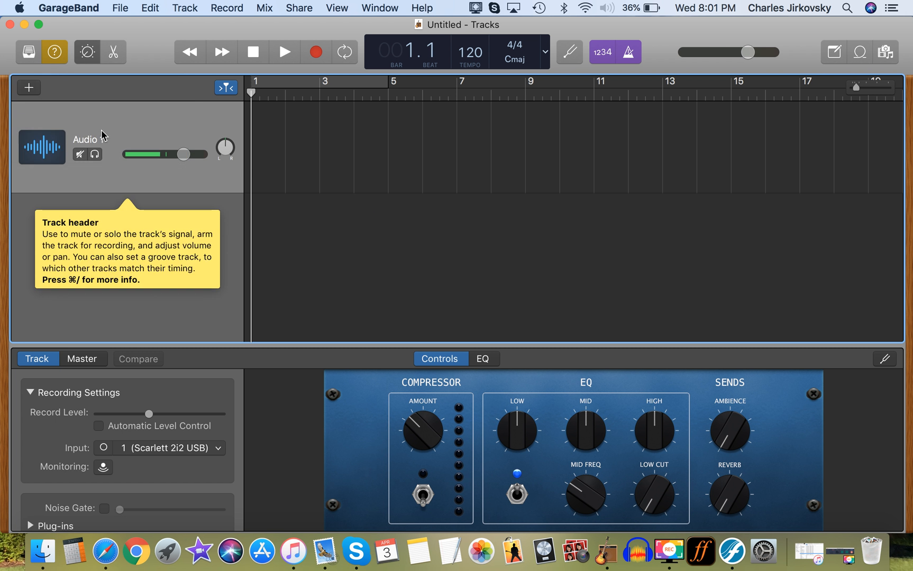
mouse_move(372, 168)
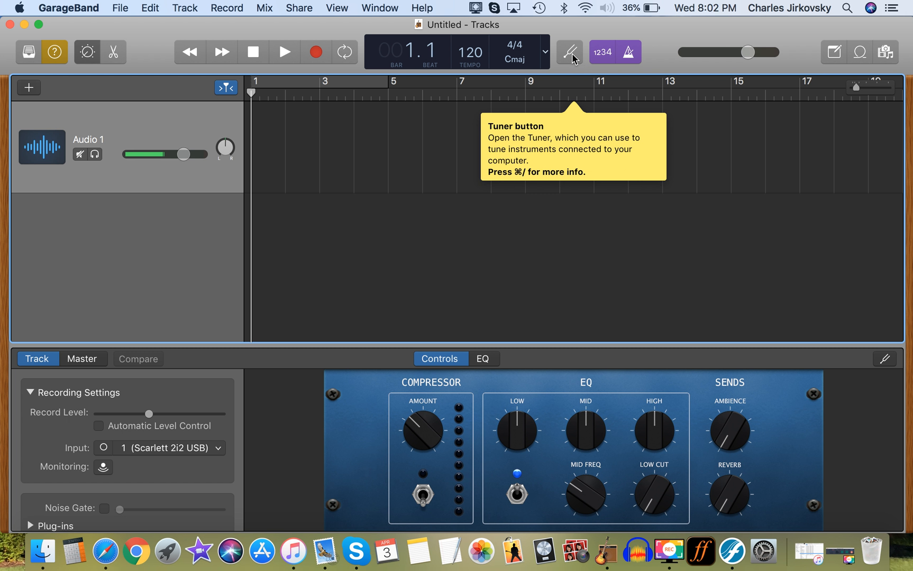
mouse_move(838, 60)
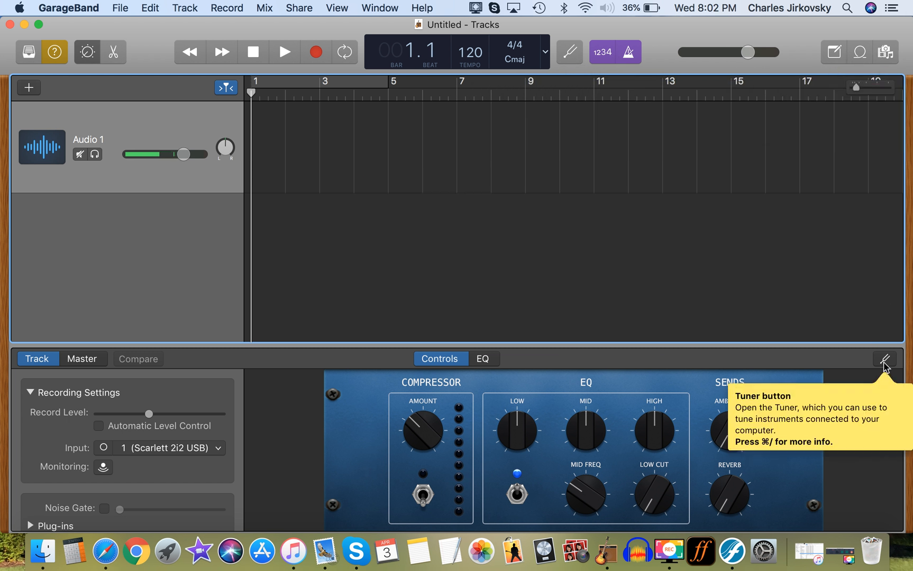
click(56, 54)
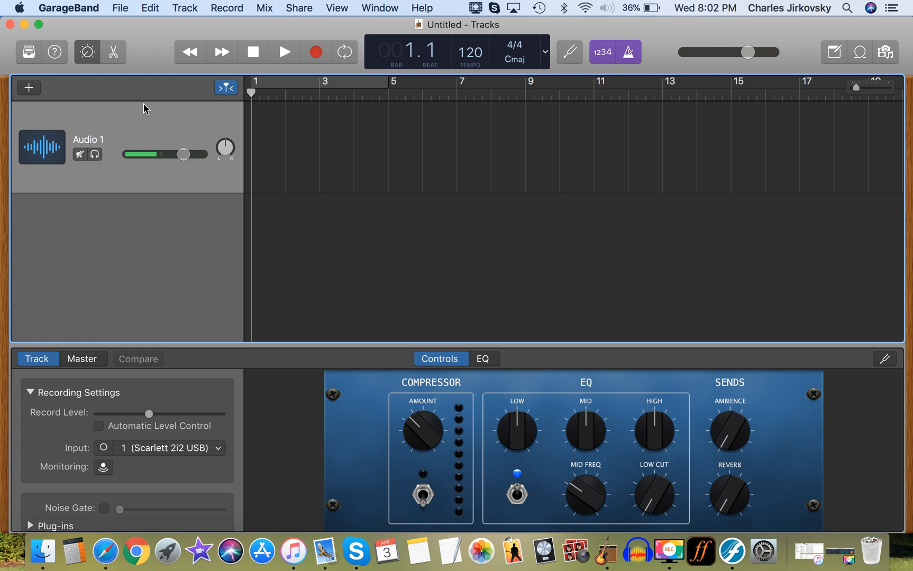
- Hide the Smart Controls, and briefly show the track editor before hiding it too
click(86, 53)
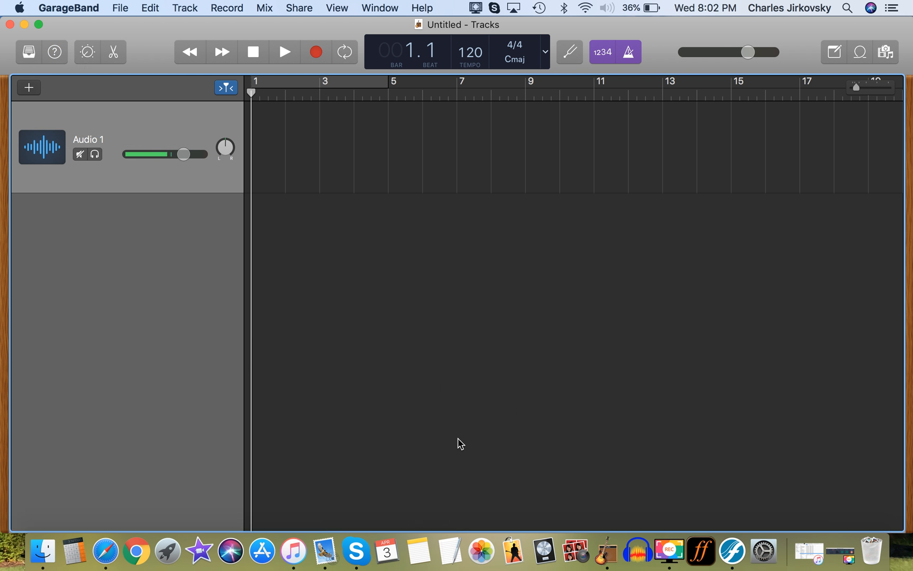
click(113, 52)
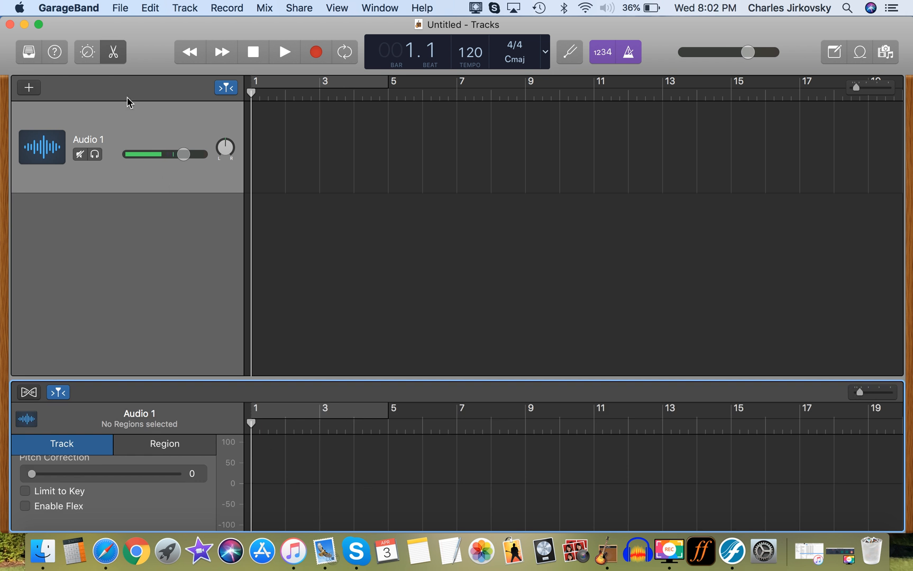
click(113, 51)
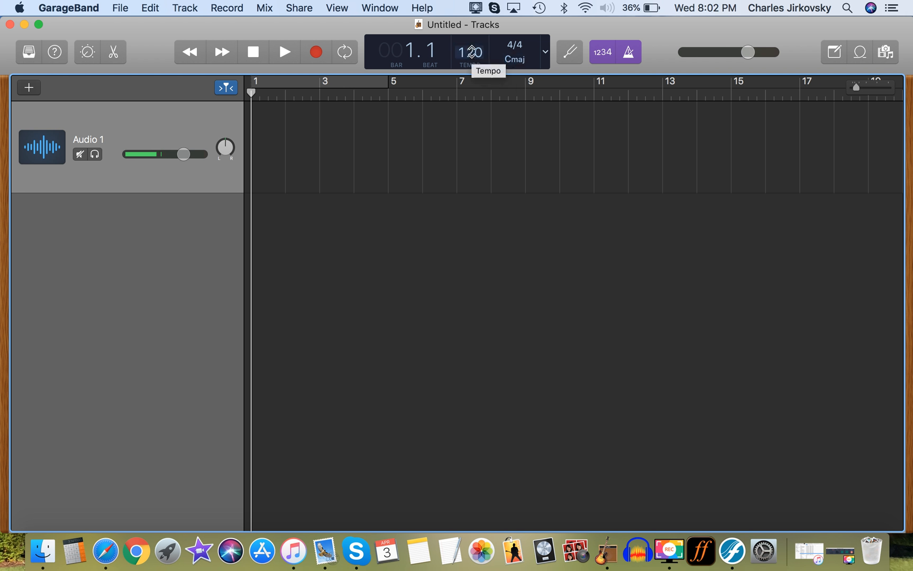
- Set the project tempo to 142
double_click(471, 51)
text(1)
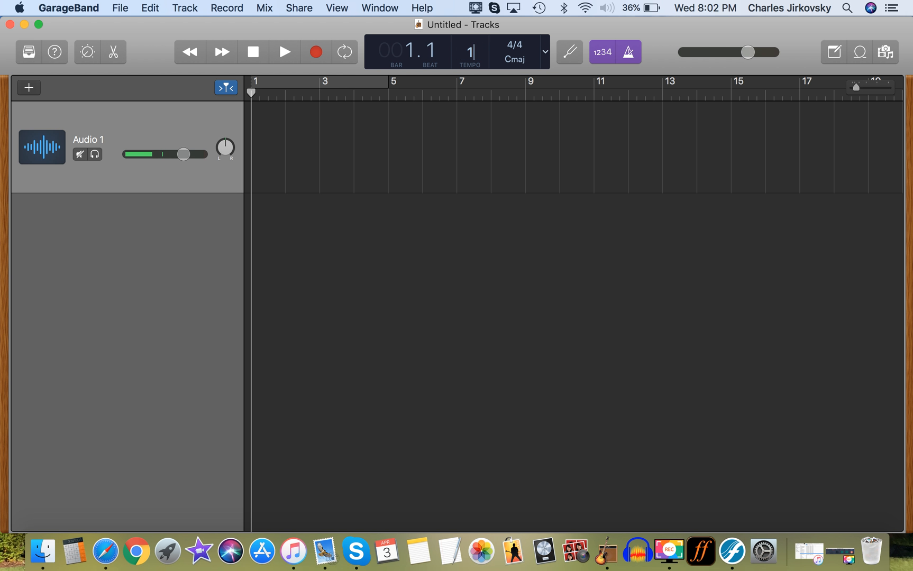
text(42)
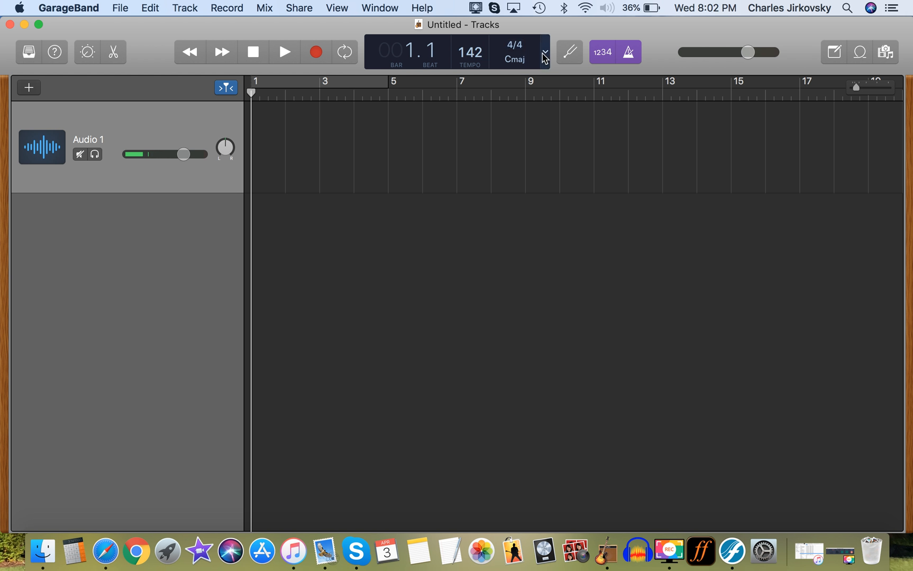
- Set the project key to B♭ minor and the time signature to 7/8
click(522, 63)
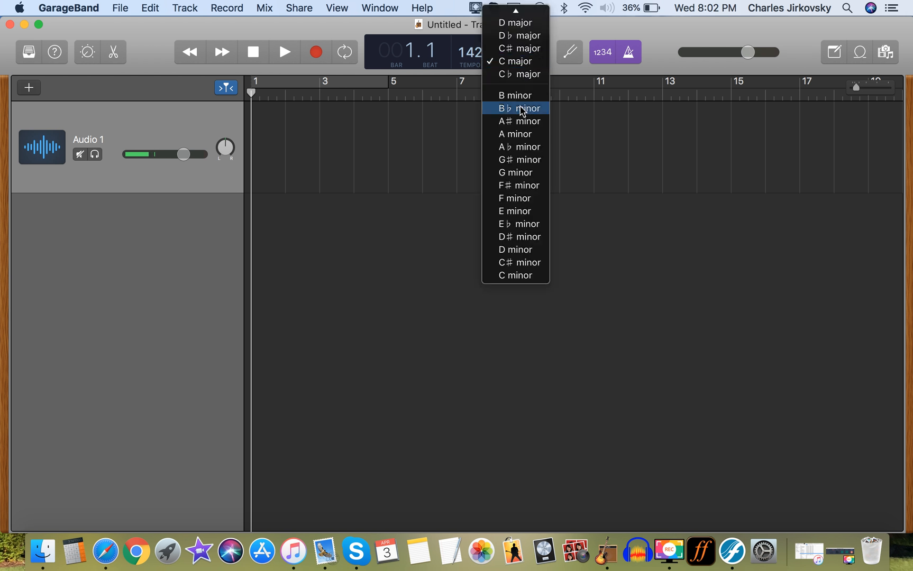
click(521, 111)
click(551, 195)
click(514, 47)
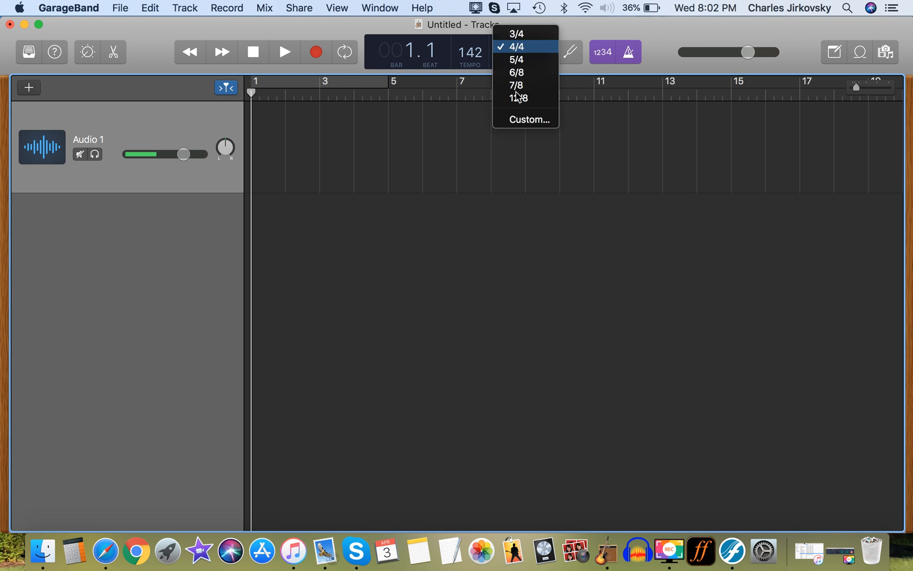
click(554, 284)
click(515, 46)
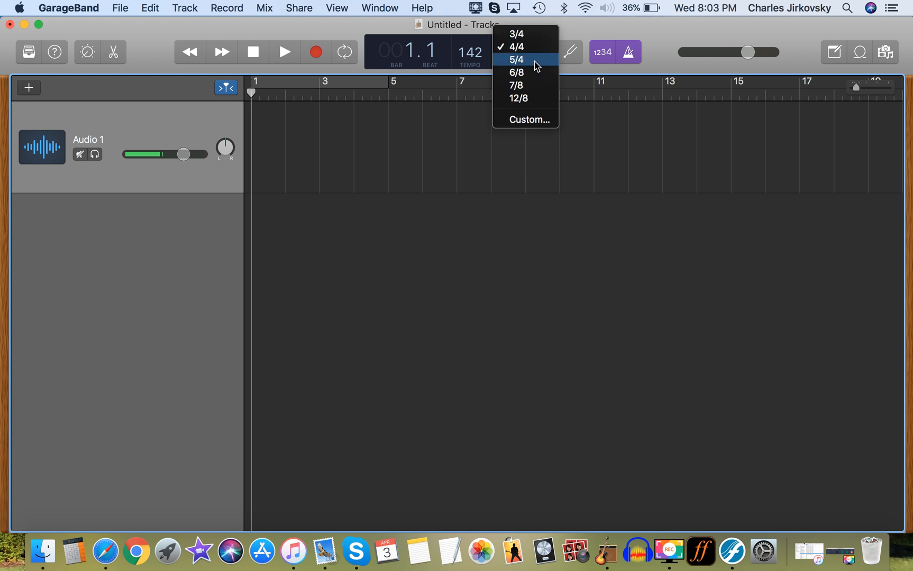
click(535, 87)
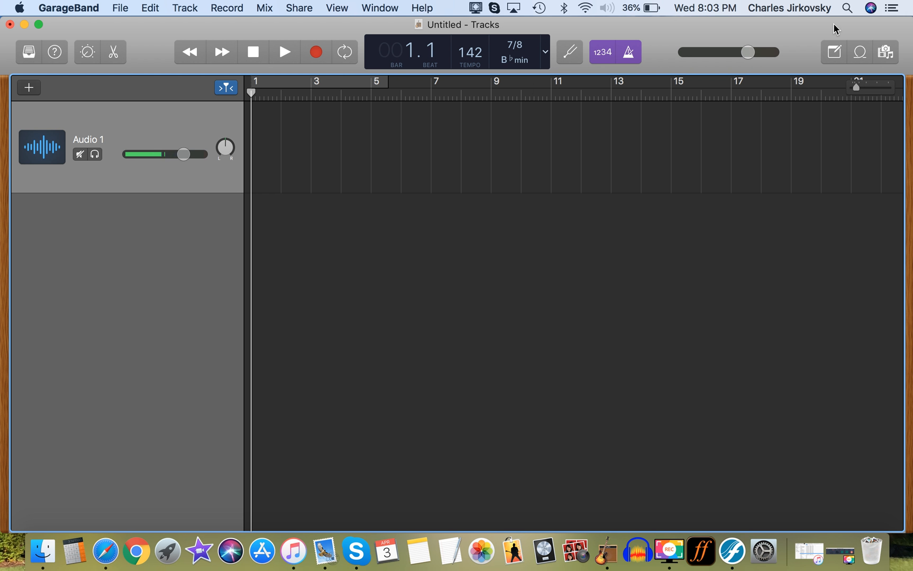
- Check the pitch of the Input 1 signal in the Tuner and close it
click(570, 59)
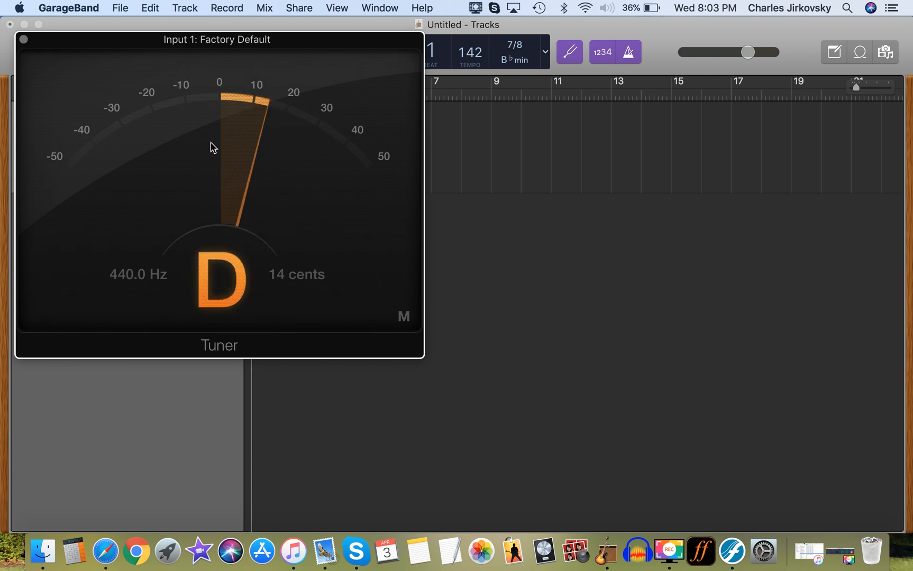
click(23, 40)
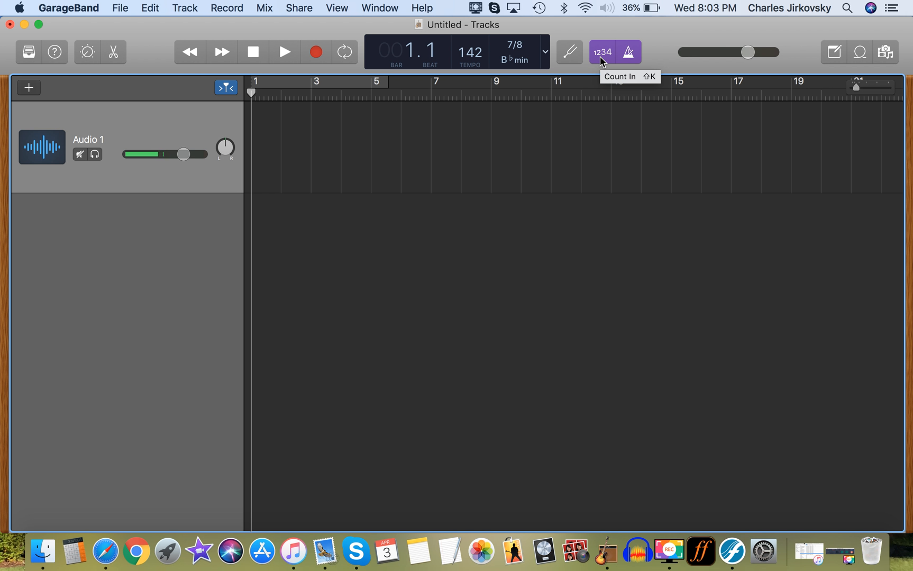
- Turn off both the metronome and the count-in
click(629, 53)
click(609, 54)
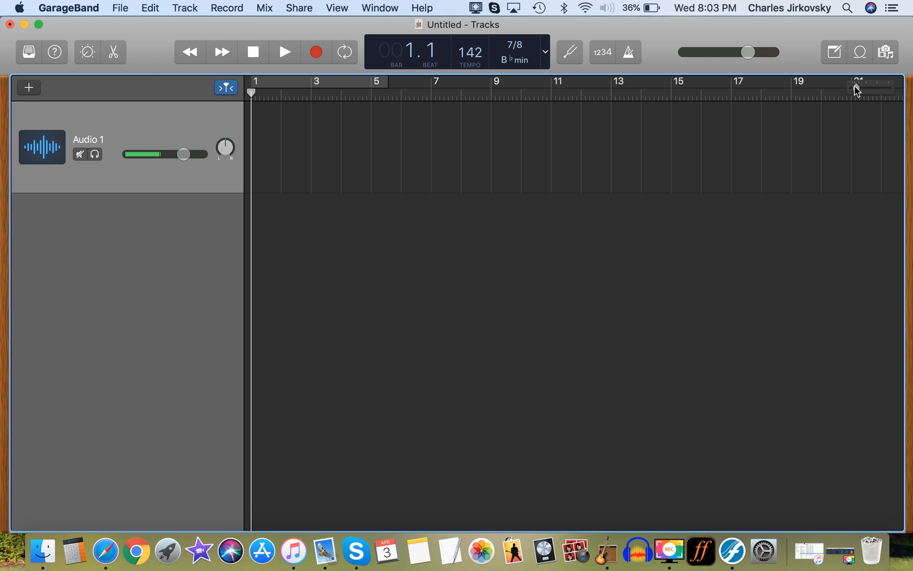
- Look at the empty Note Pad and the Media browser's audio sources, closing each one again
click(835, 53)
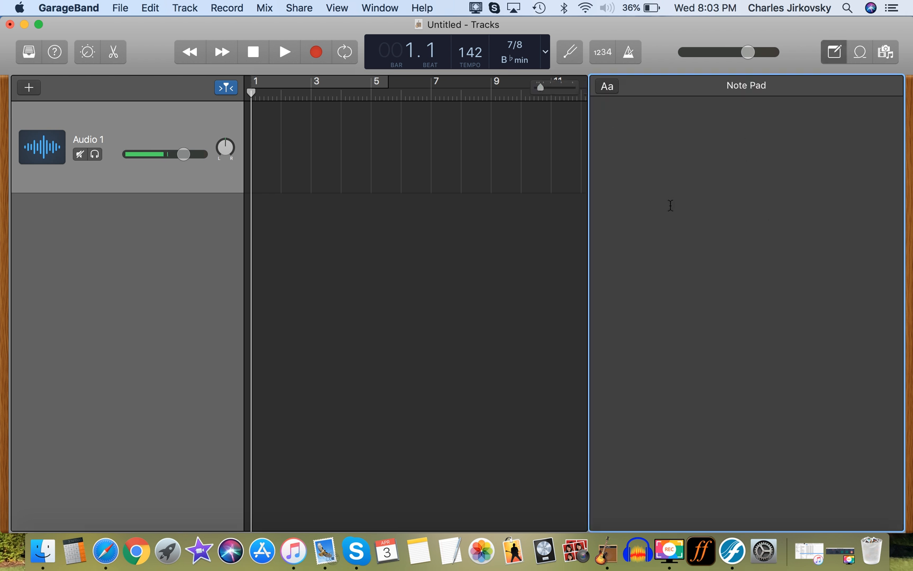
click(835, 52)
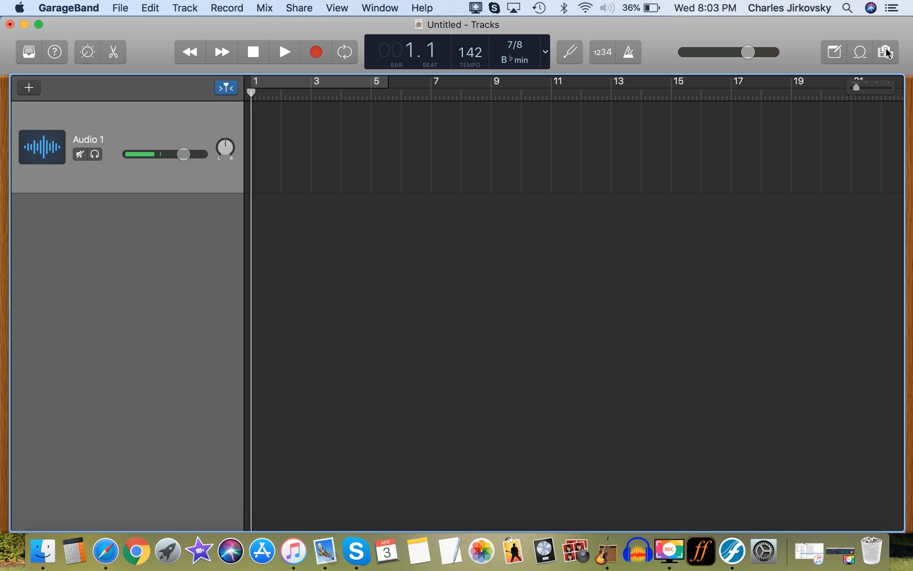
click(887, 52)
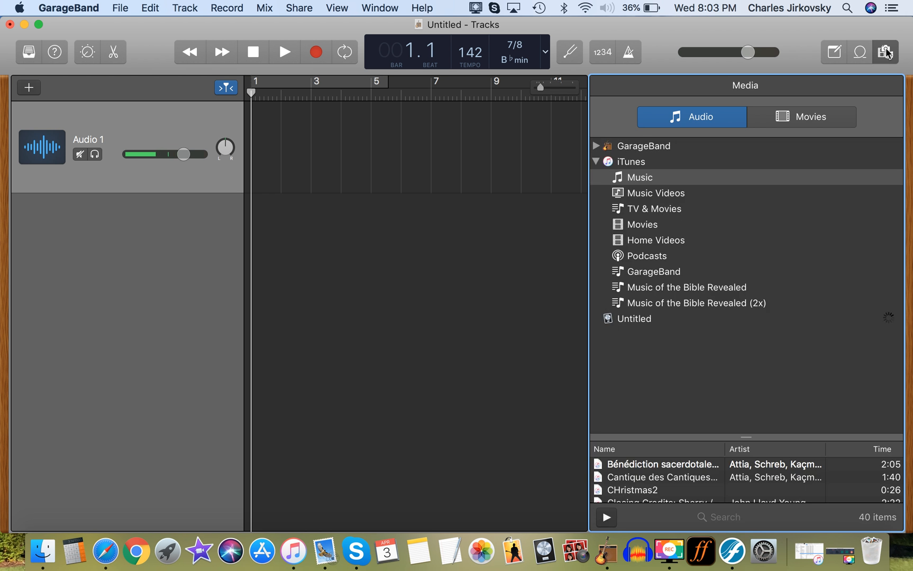
click(887, 52)
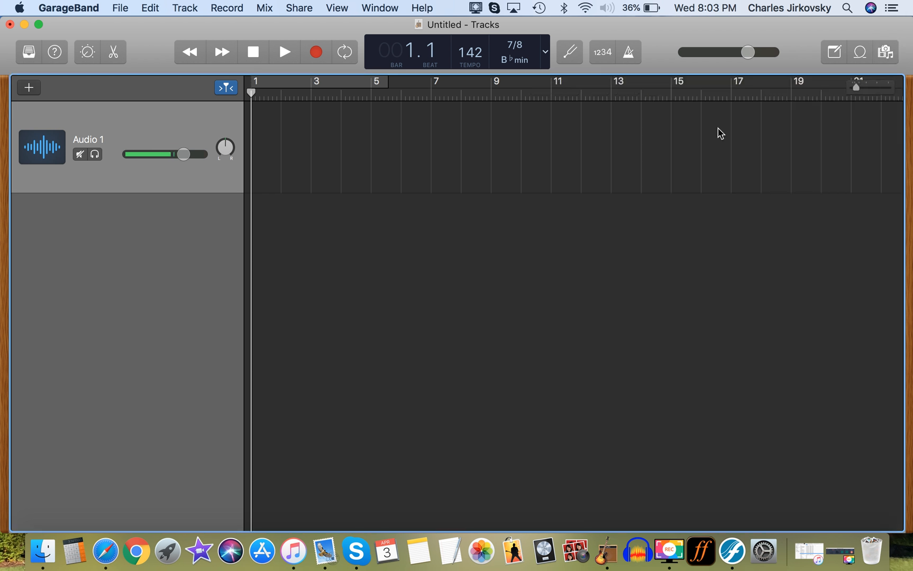
- Show the Apple Loops and add the 12-8 Electric Arpeggio 01 loop at bar 1 on a new track below Audio 1
click(860, 55)
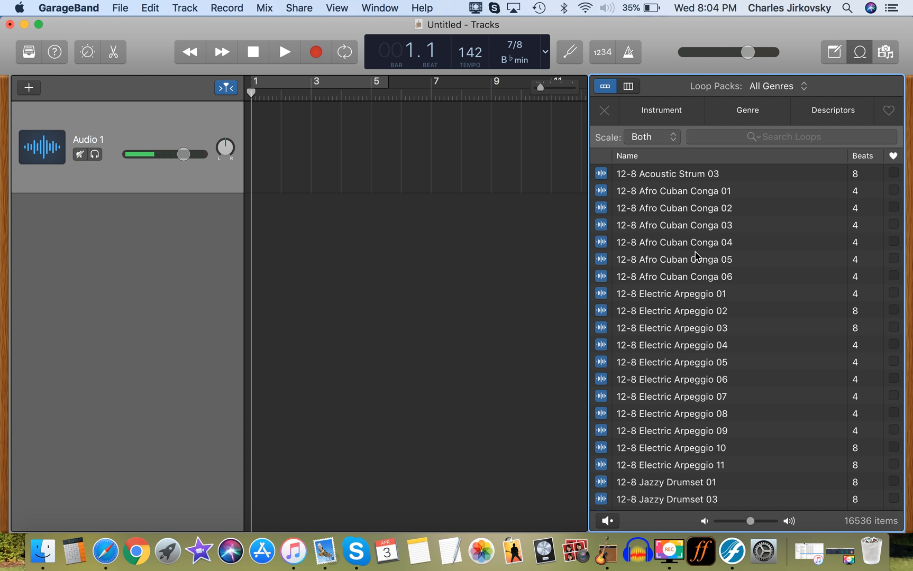
drag(680, 300, 197, 199)
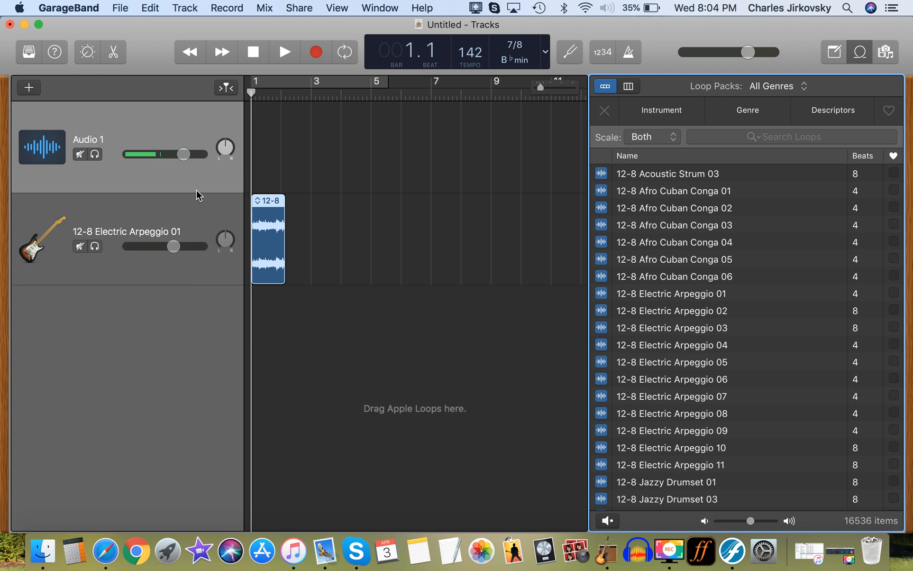
click(300, 320)
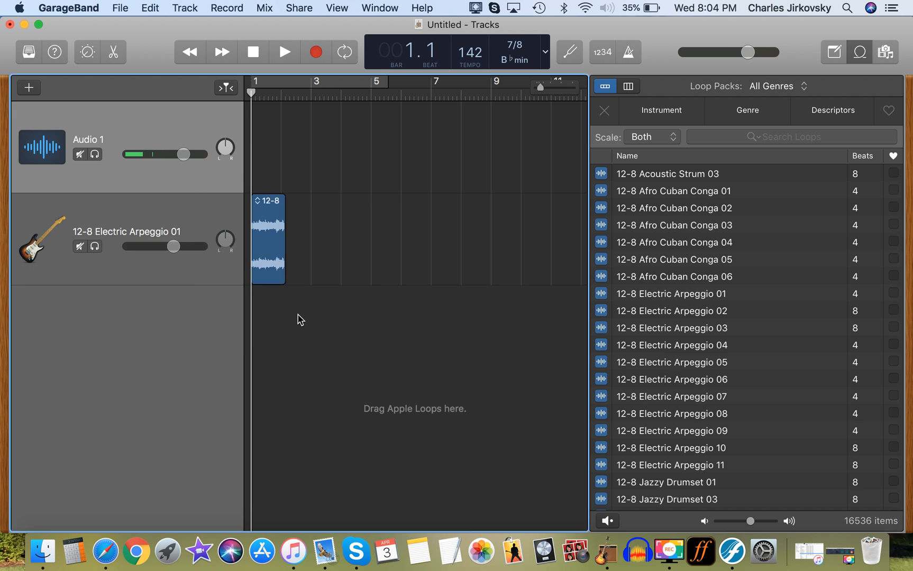
- Select the 12-8 Electric Arpeggio 01 track, play its loop from bar 1, and stop playback
click(236, 280)
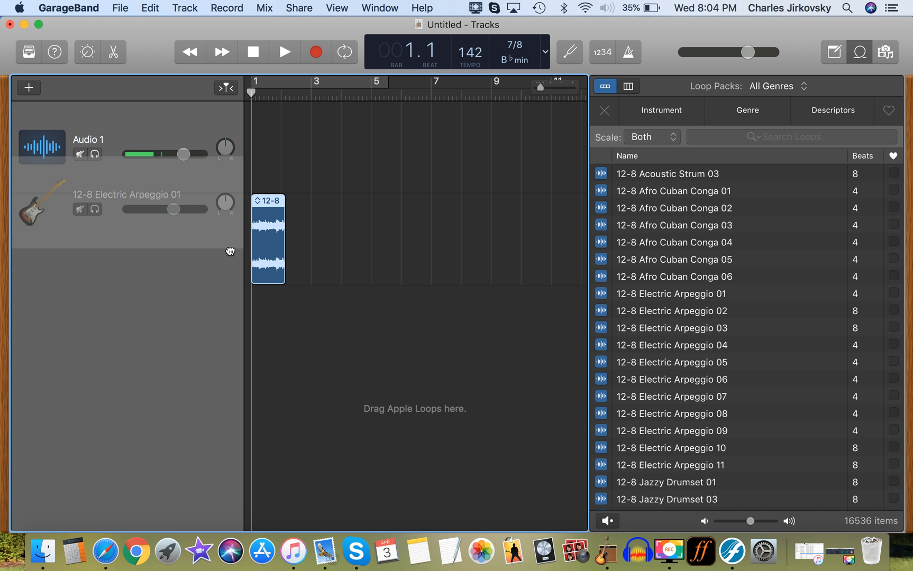
click(353, 294)
key(space)
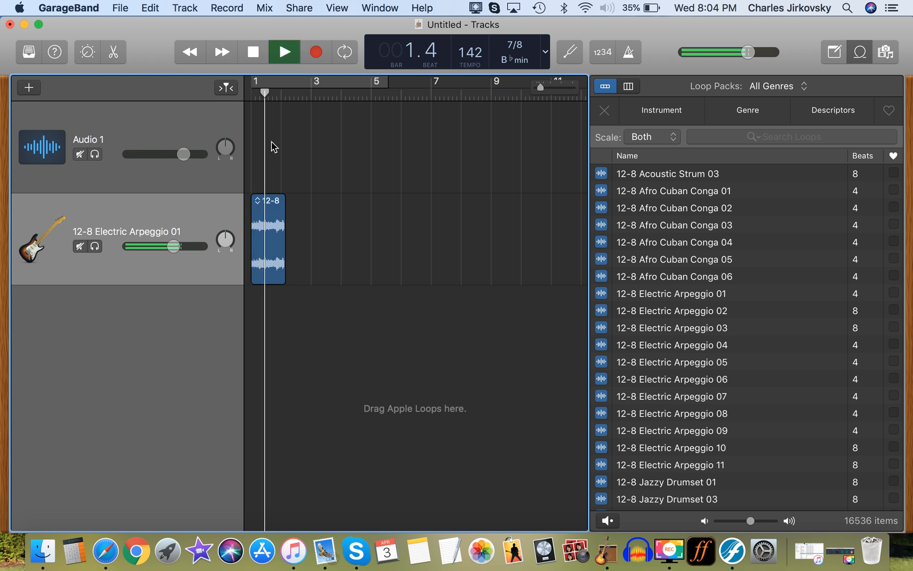
key(space)
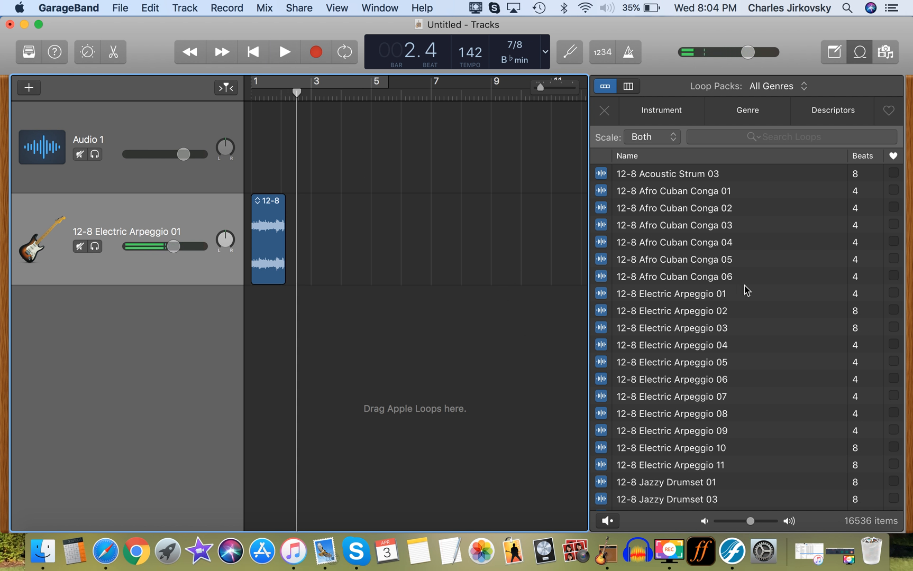
- Add the 2-Step Ahead Bass and 2-Step Behind Beat 01 loops at bar 1, each on its own new track
scroll(744, 289, down, 6)
drag(696, 403, 251, 307)
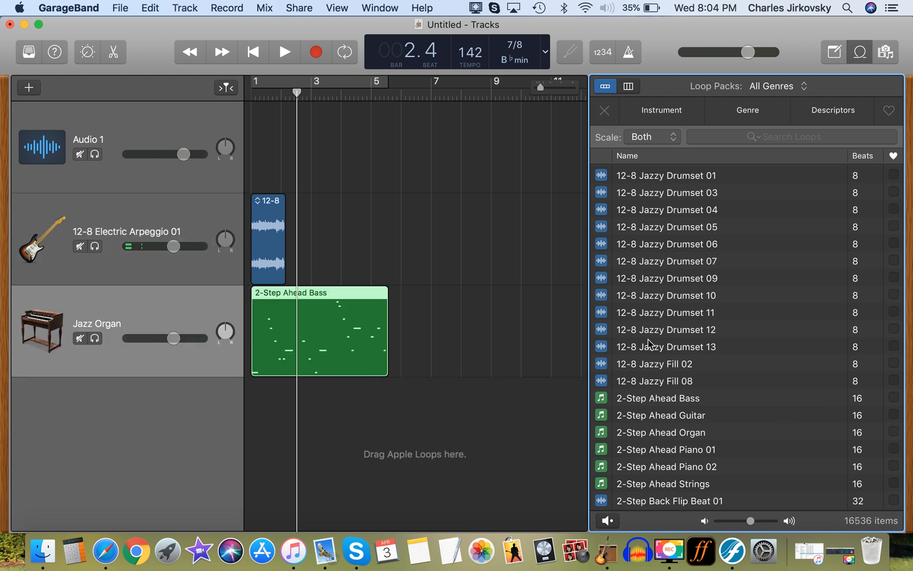
scroll(649, 344, down, 5)
drag(691, 316, 250, 418)
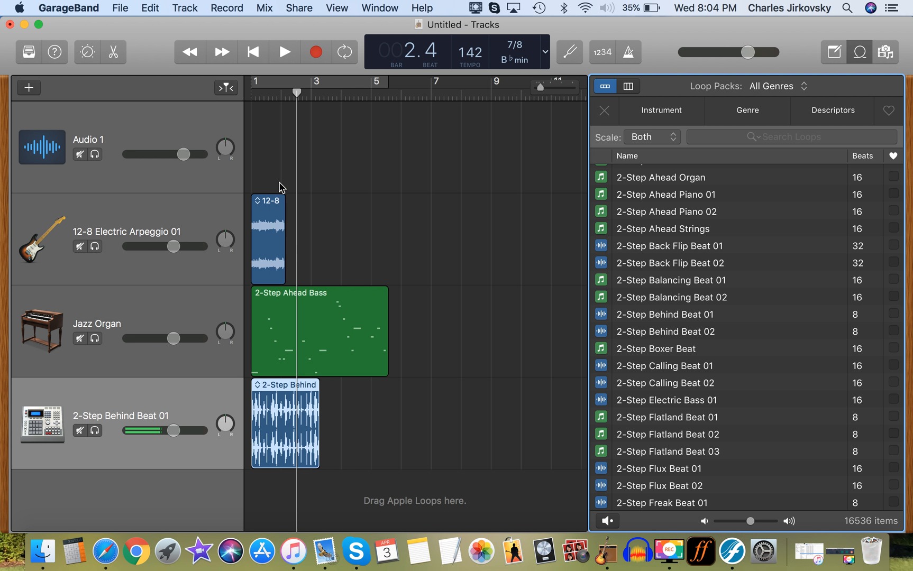
- Loop the 12-8 Electric Arpeggio 01 and 2-Step Behind Beat 01 regions out to the end of the 2-Step Ahead Bass region
drag(289, 203, 392, 219)
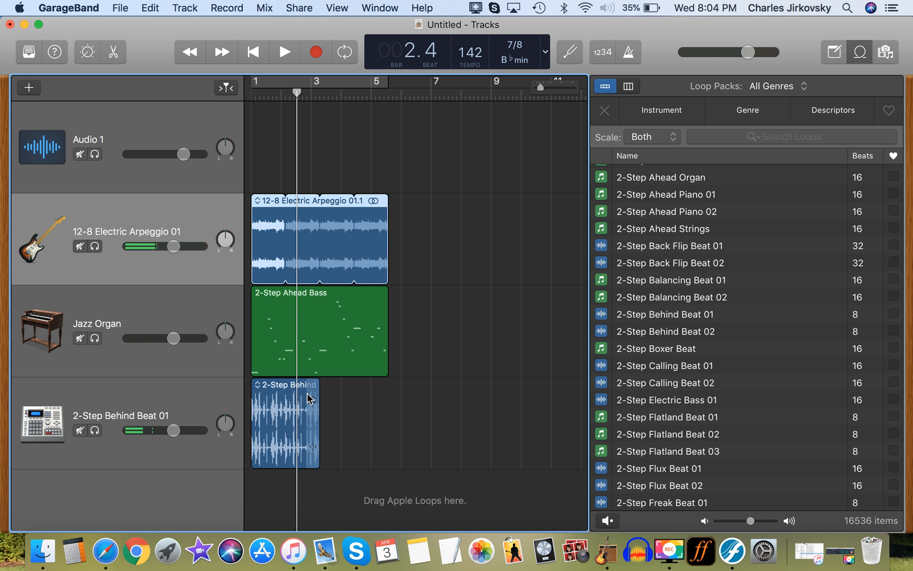
drag(318, 382, 388, 385)
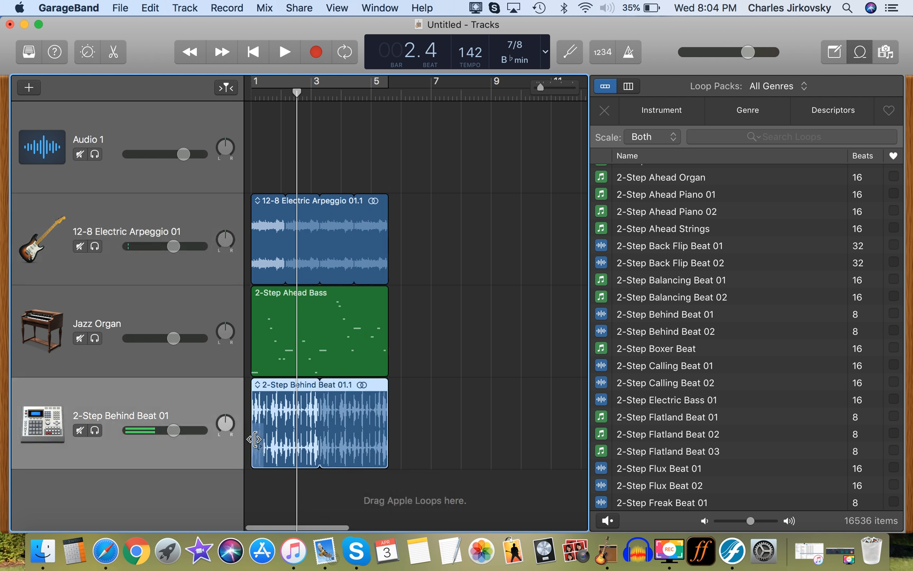
- Trim the starts of the 2-Step Behind Beat 01 and 2-Step Ahead Bass regions to about beat 5 of bar 1
mouse_move(254, 439)
mouse_down()
mouse_move(278, 437)
mouse_move(270, 437)
mouse_up()
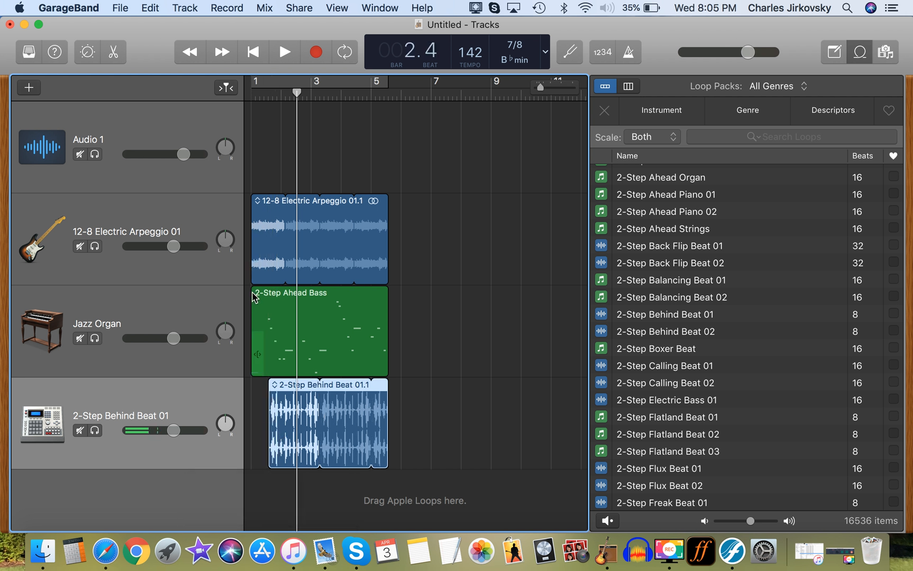
click(256, 367)
mouse_move(256, 367)
mouse_down()
mouse_move(282, 367)
mouse_move(270, 367)
mouse_up()
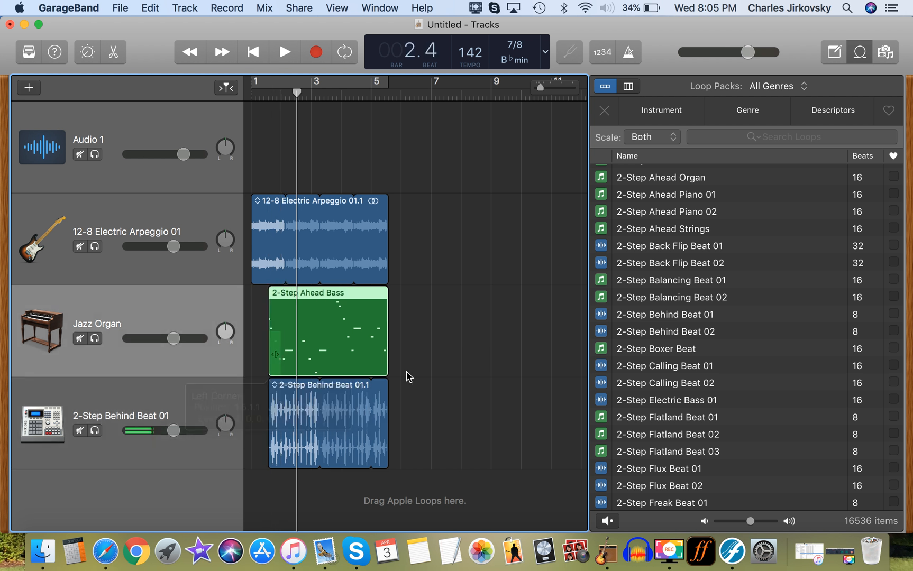
click(456, 326)
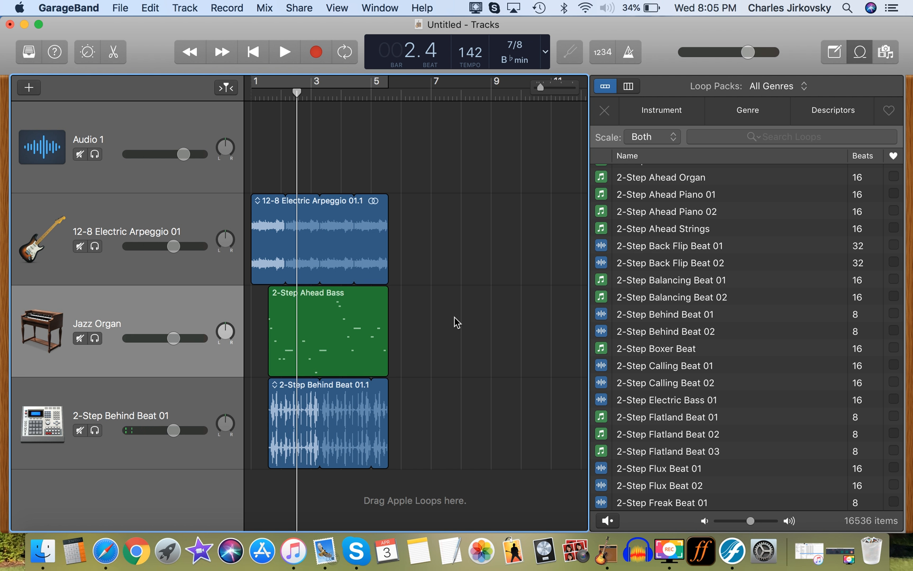
- Select all three regions, extend their ends together to bar 6, and place the playhead at bar 6
drag(432, 231, 252, 454)
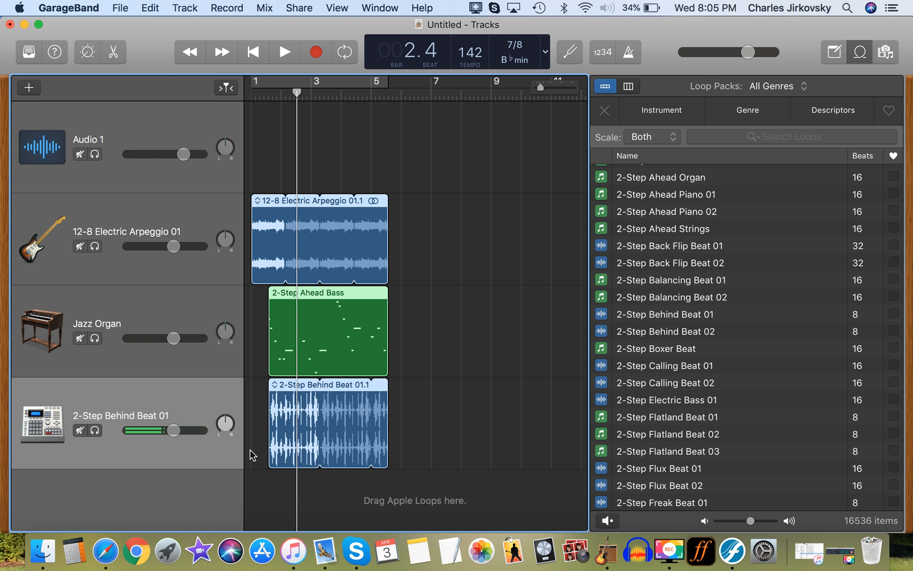
click(389, 100)
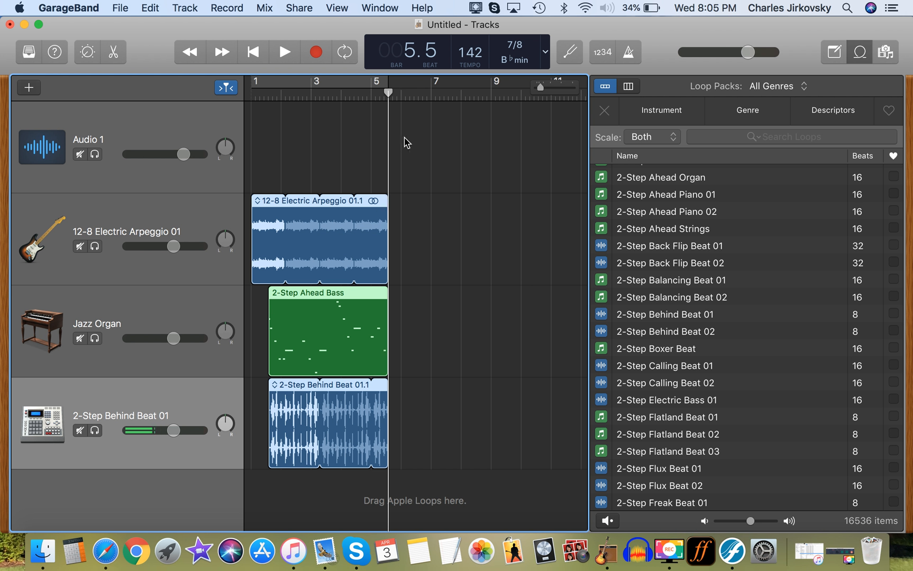
drag(388, 199, 427, 298)
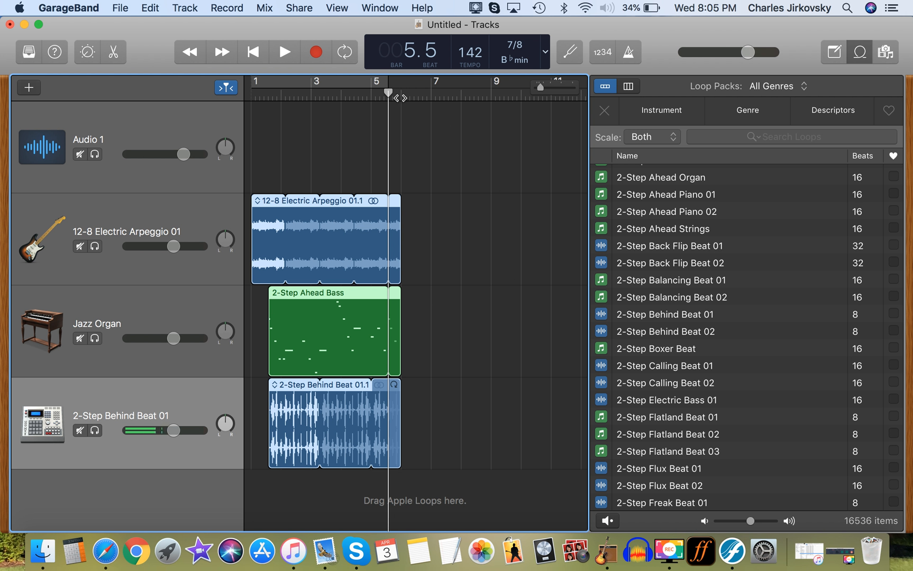
click(401, 97)
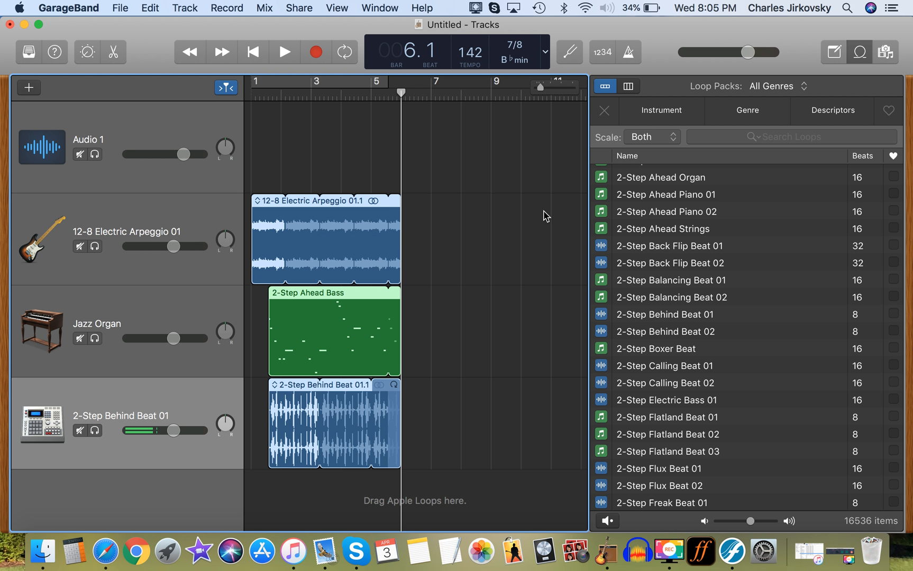
- Add the 2-Step Thump Bass 06 loop at bar 6 on a new track and preview 2-Step Thump Bass 05
scroll(739, 302, down, 10)
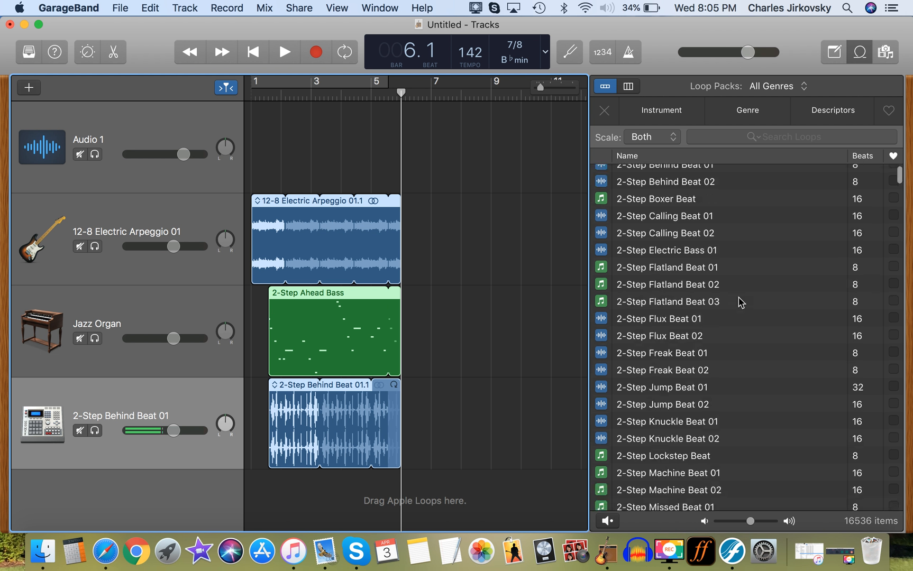
scroll(739, 301, down, 8)
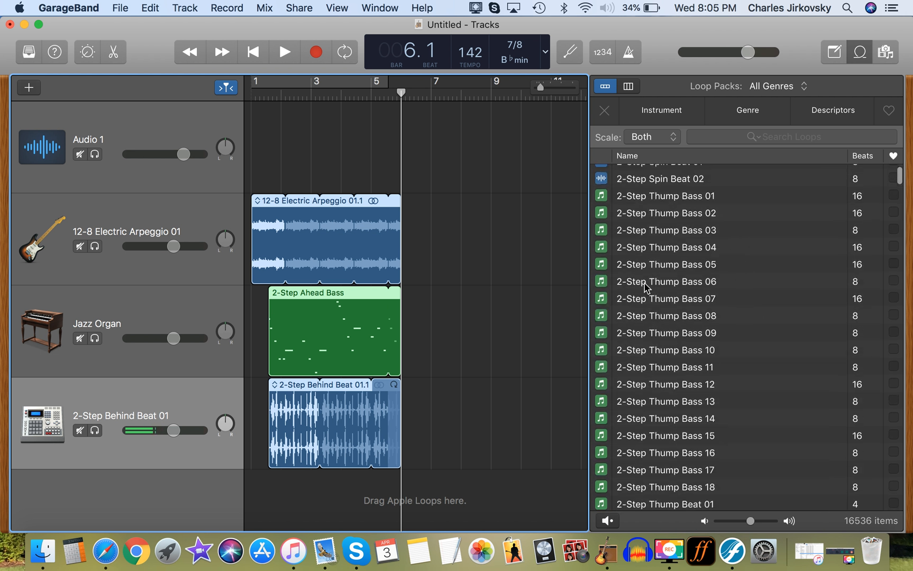
scroll(516, 288, down, 1)
drag(677, 285, 404, 486)
click(679, 265)
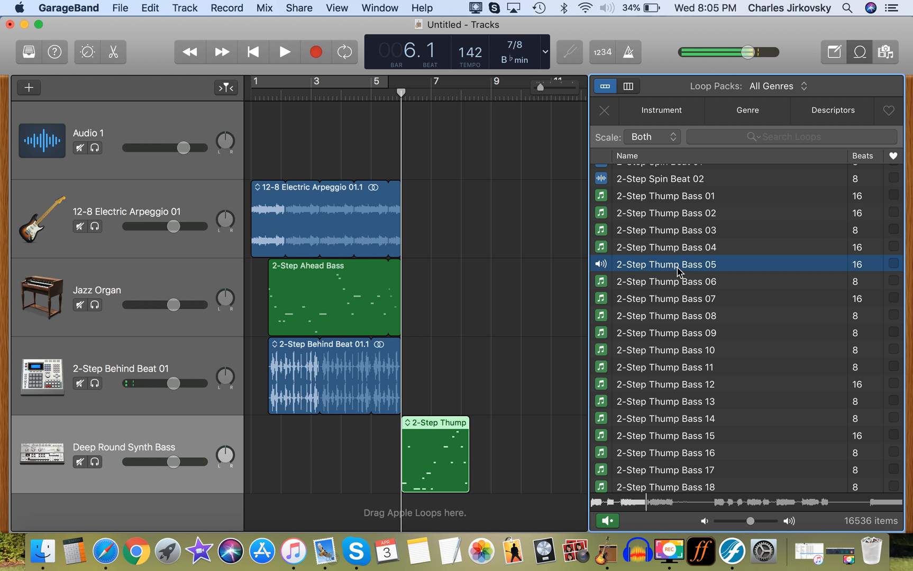
- Add 6-8 Acoustic Strum 05 at bar 6 and 70s Electric Piano 07 shortly after bar 7, each on a new track
scroll(679, 272, down, 5)
scroll(679, 272, down, 15)
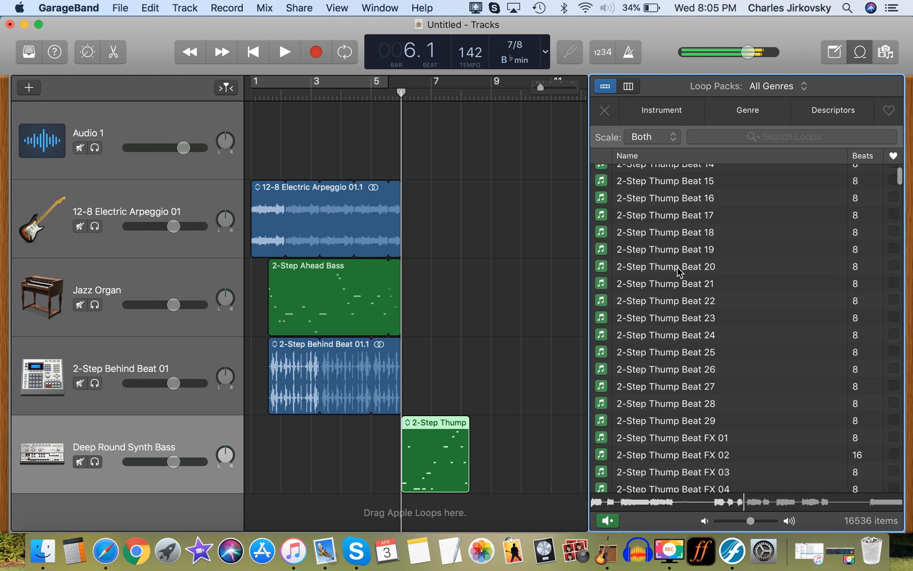
drag(668, 267, 402, 521)
scroll(806, 231, down, 5)
scroll(807, 231, down, 10)
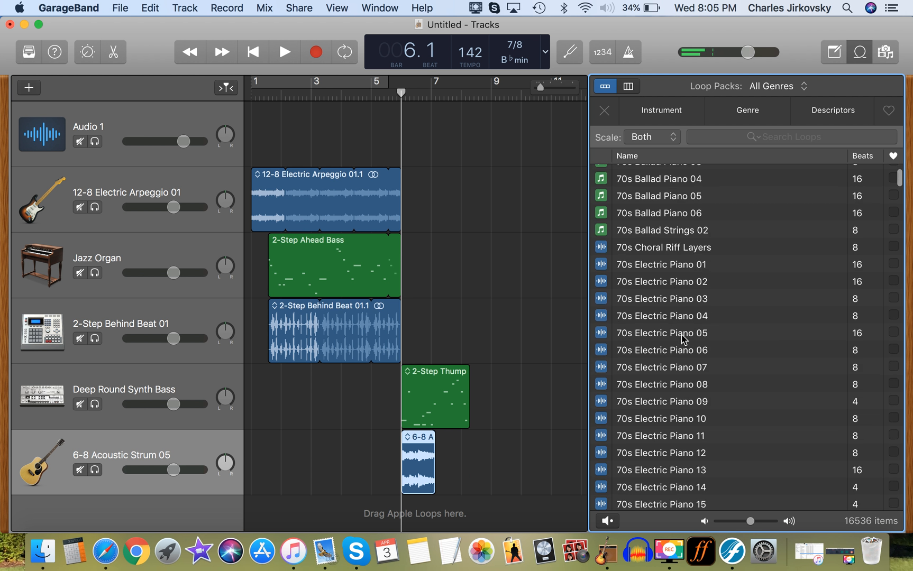
drag(658, 322, 438, 512)
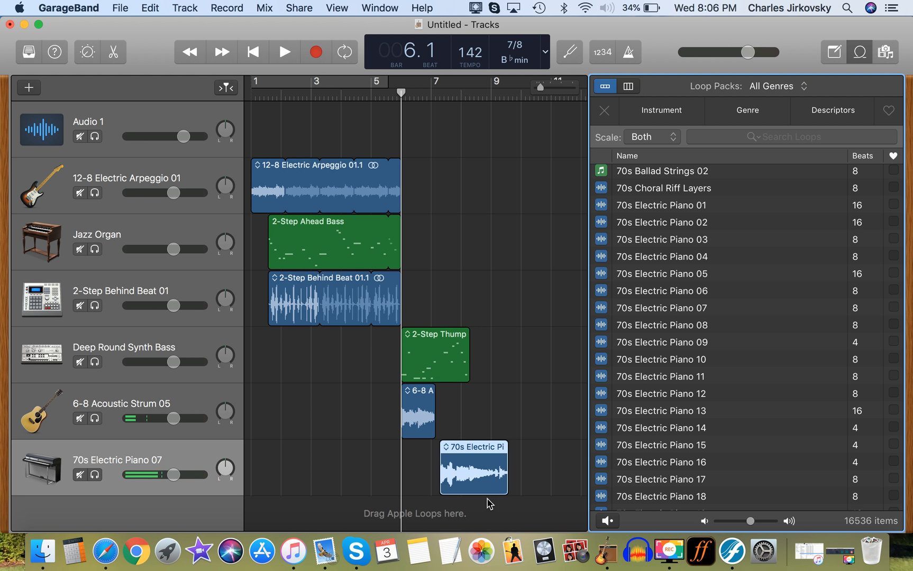
- Loop the 2-Step Thump Bass 06 and 70s Electric Piano 07 regions out to bar 10
drag(466, 336, 521, 354)
drag(506, 443, 517, 444)
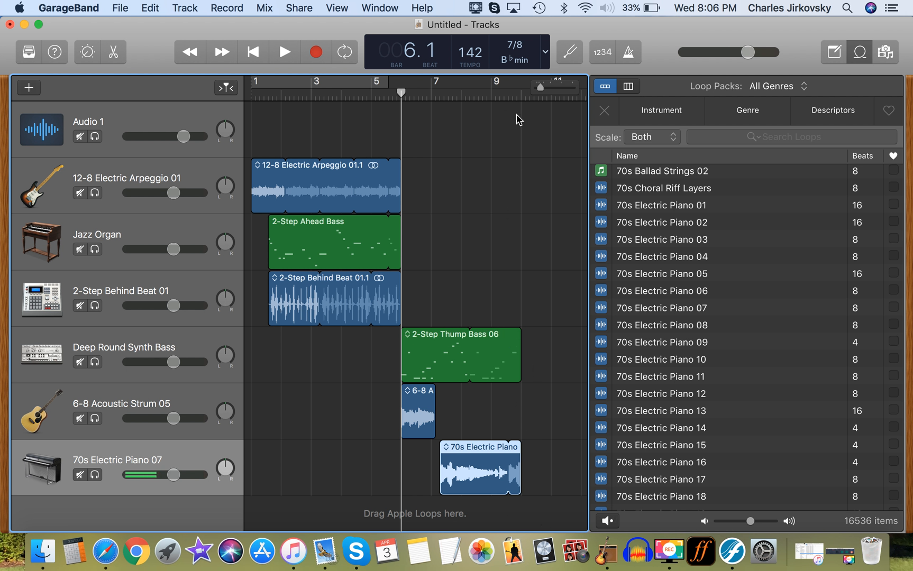
- Paste the copied arpeggio, bass and beat regions at bar 10
click(521, 98)
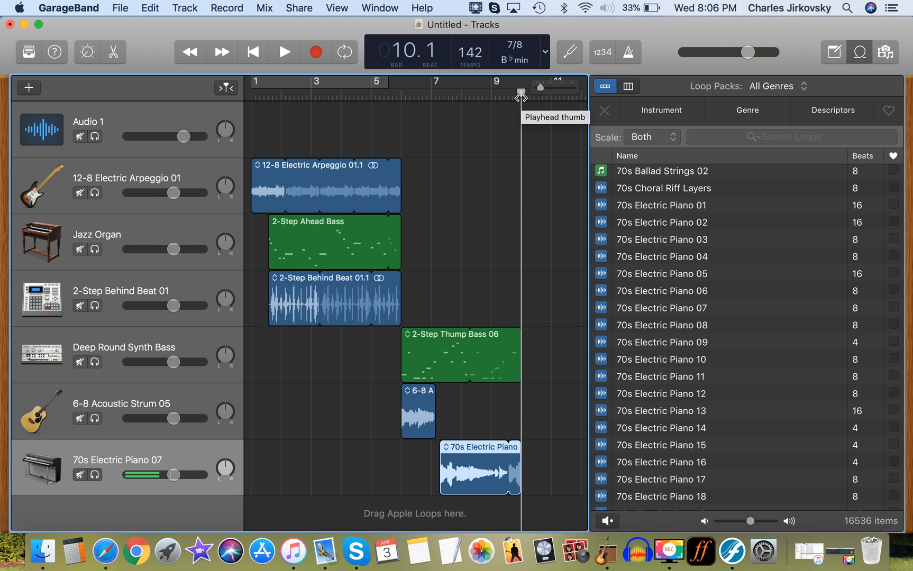
key(super+v)
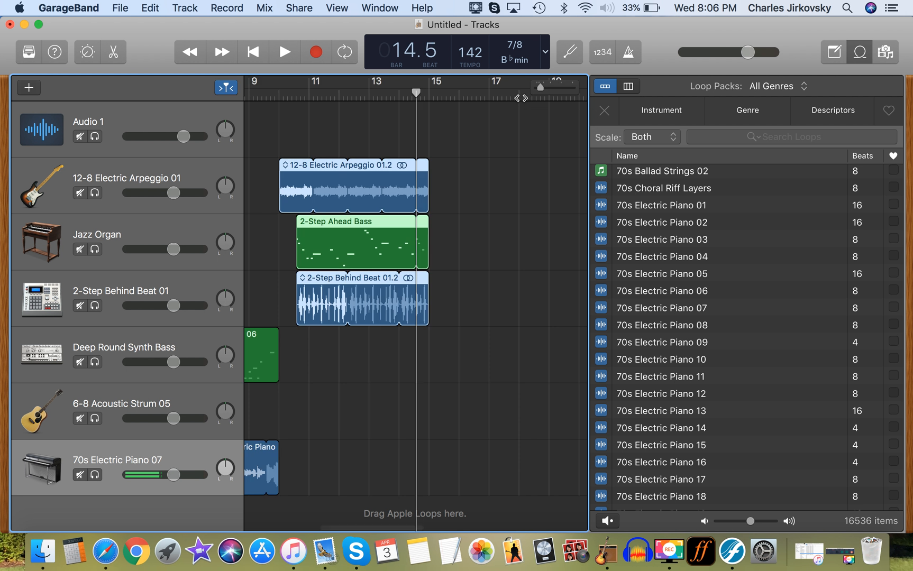
scroll(449, 368, left, 10)
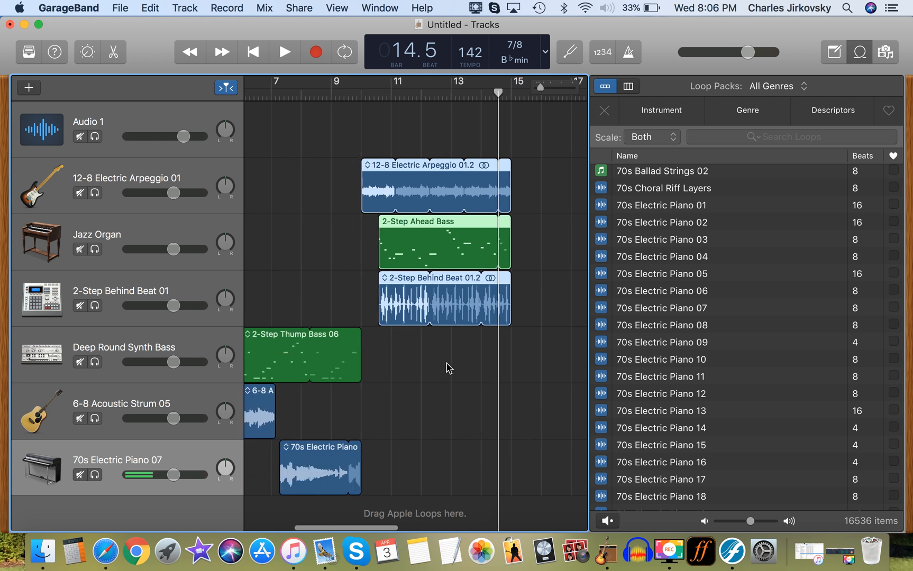
- Play the arrangement from the beginning through the pasted regions, and stop playback
click(253, 52)
key(space)
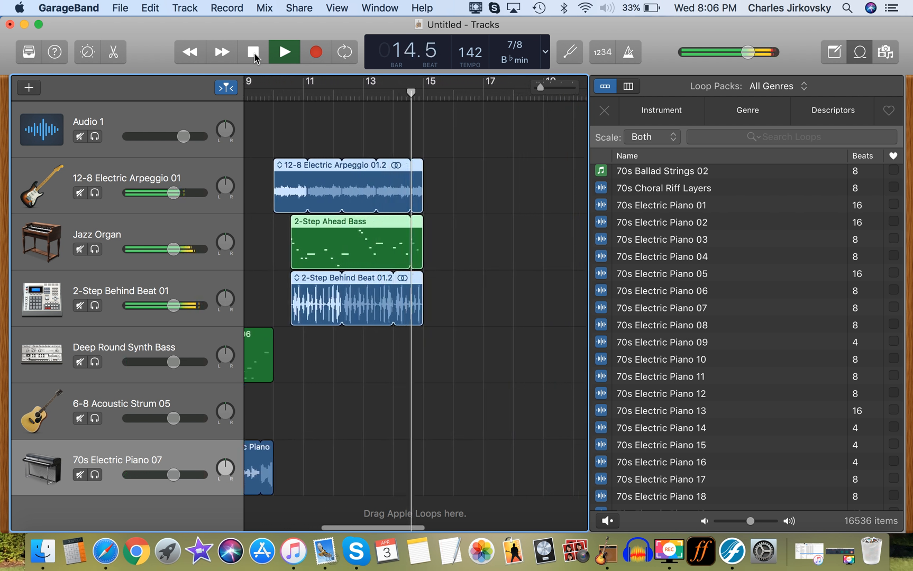
click(253, 52)
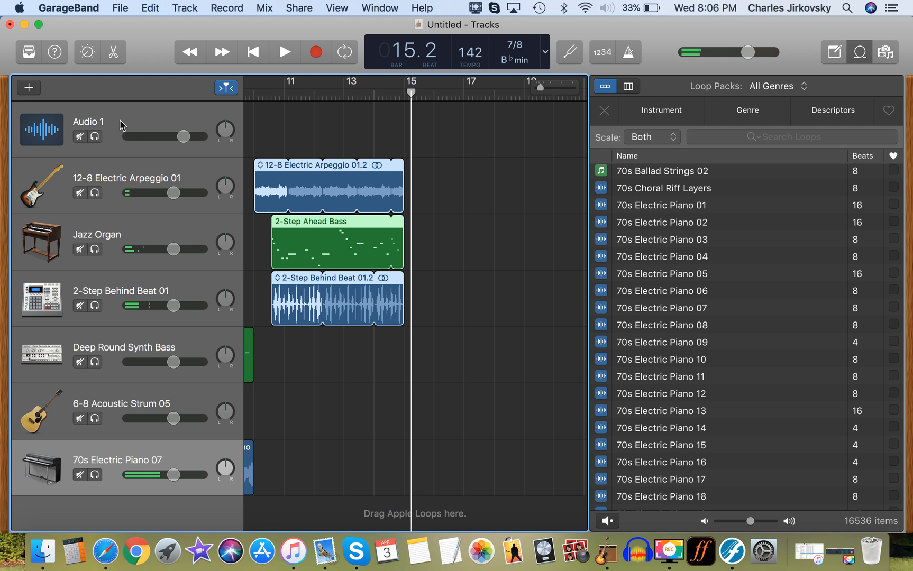
- Delete the empty Audio 1 track
click(149, 125)
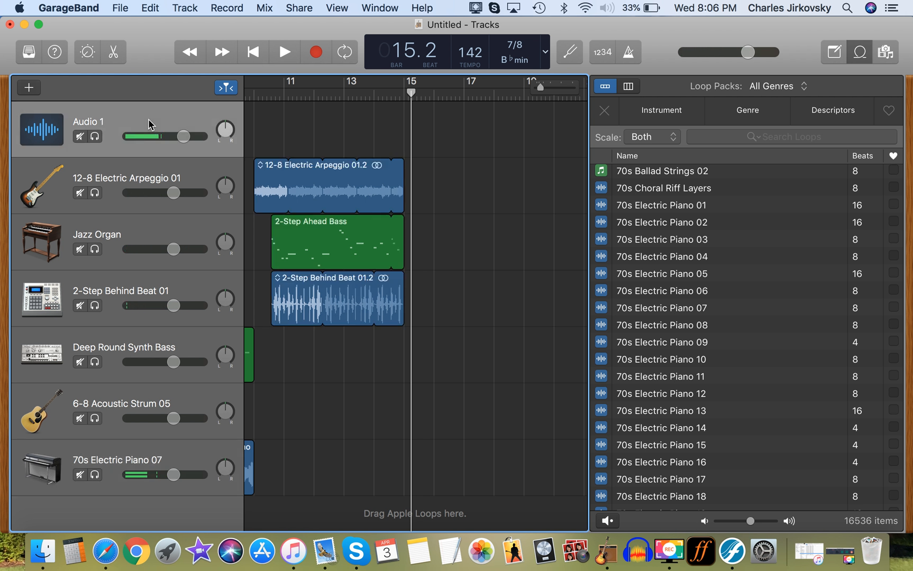
key(super+BackSpace)
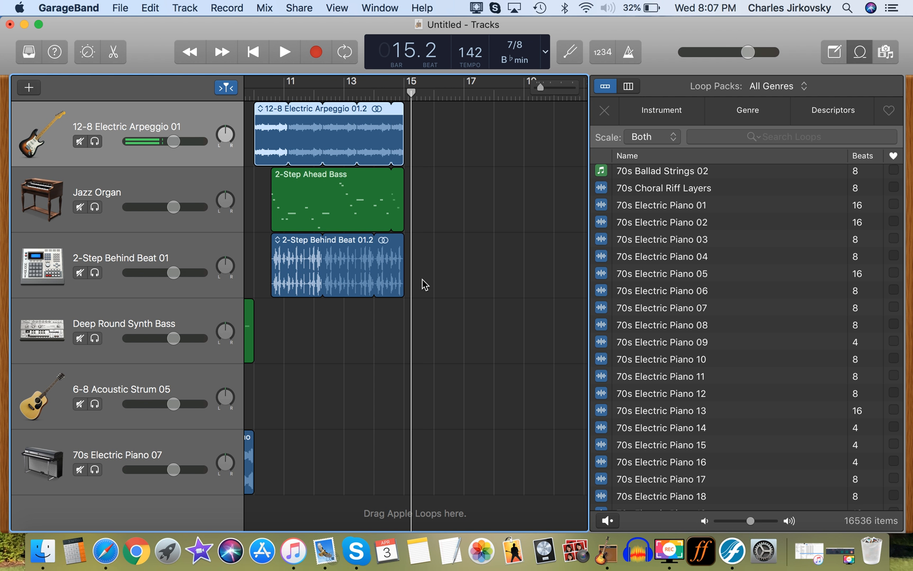
- Loop the second 12-8 Electric Arpeggio 01 and 2-Step Behind Beat 01 regions out to bar 22
scroll(424, 283, right, 3)
drag(362, 119, 572, 134)
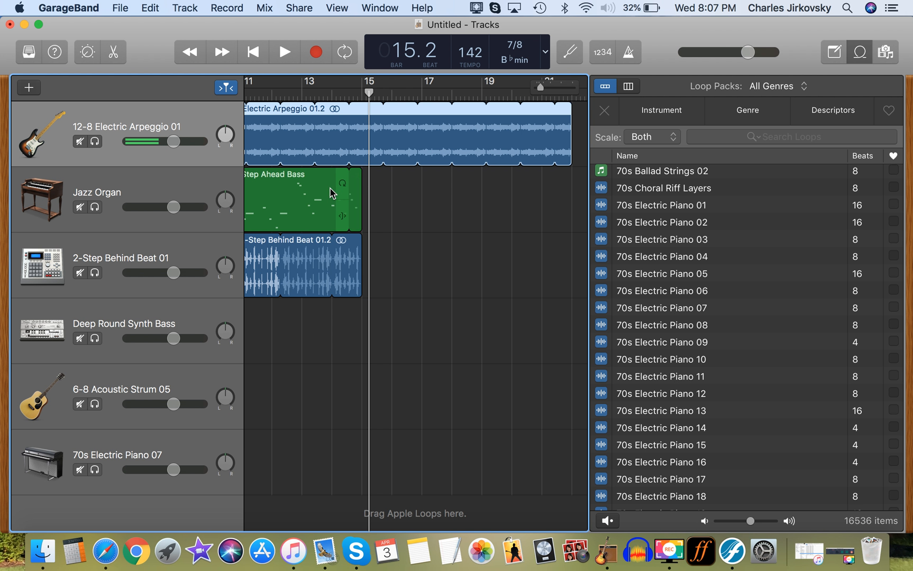
drag(362, 239, 572, 264)
scroll(481, 258, left, 3)
scroll(481, 258, right, 3)
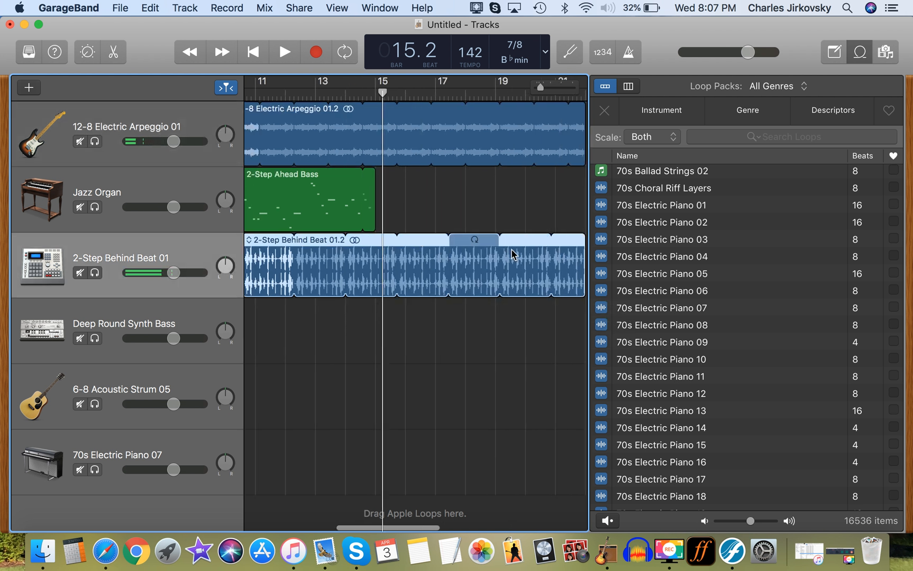
scroll(328, 211, left, 2)
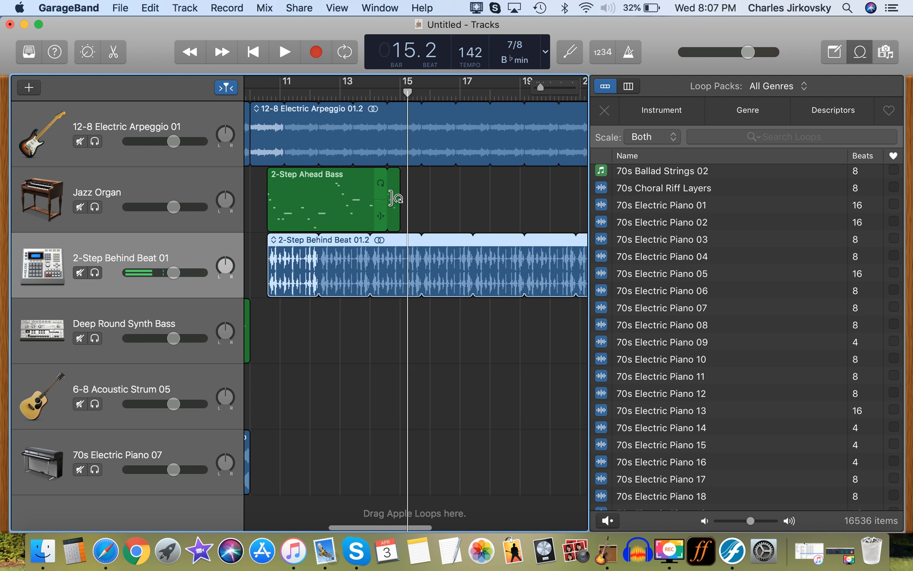
- Try continuing the Jazz Organ part with a pasted copy of its region at bar 17 looped to bar 22, and delete that copy
click(341, 199)
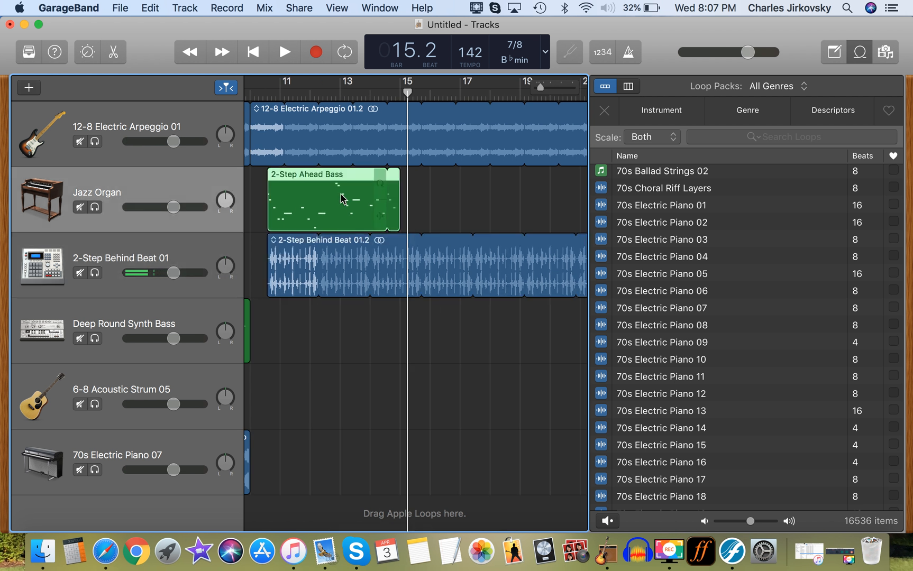
click(459, 94)
key(super+v)
scroll(484, 212, left, 5)
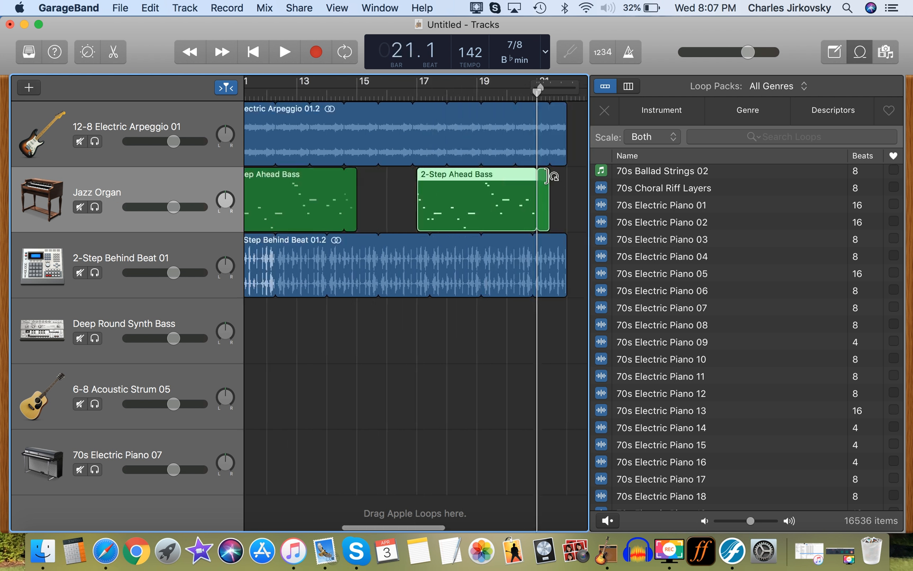
drag(547, 174, 566, 173)
scroll(383, 231, left, 3)
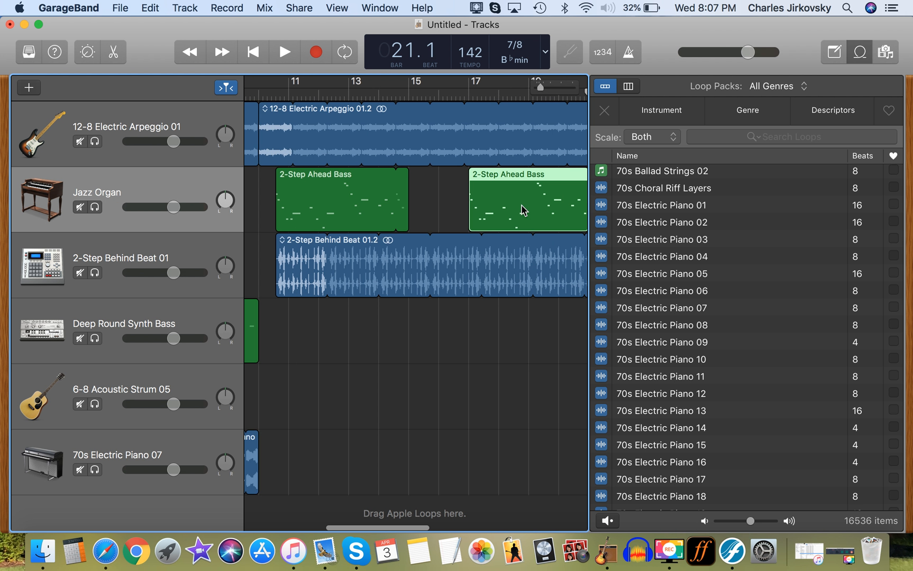
key(Delete)
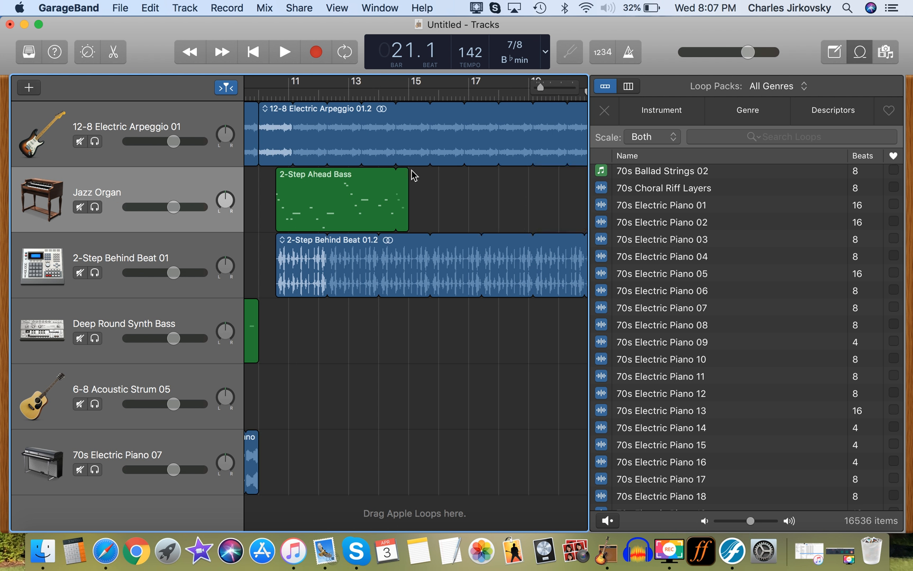
- Loop the second 2-Step Ahead Bass region out to bar 22 and place the playhead at bar 14
drag(406, 173, 555, 176)
scroll(492, 207, right, 3)
drag(468, 176, 521, 186)
scroll(466, 202, left, 4)
click(405, 95)
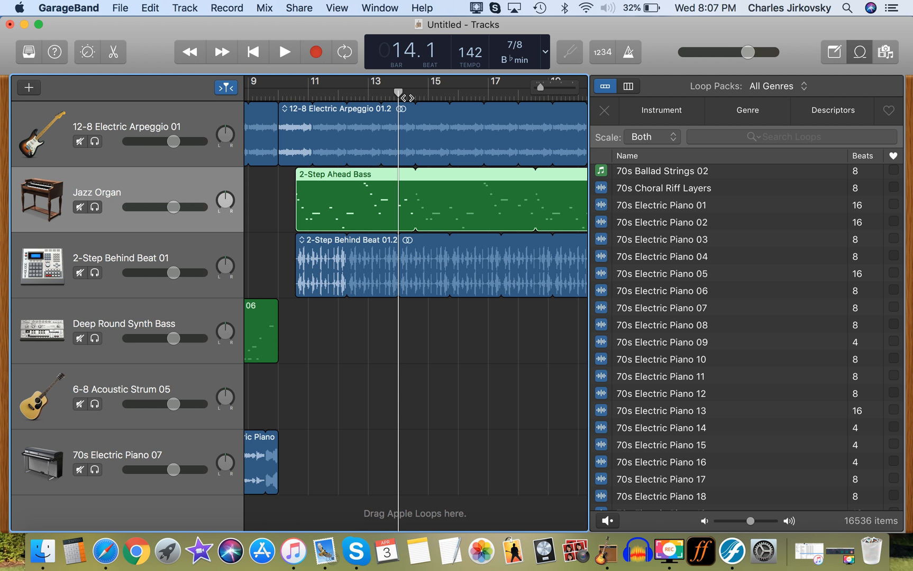
- Show the Smart Controls and the sound Library for the Jazz Organ track
key(b)
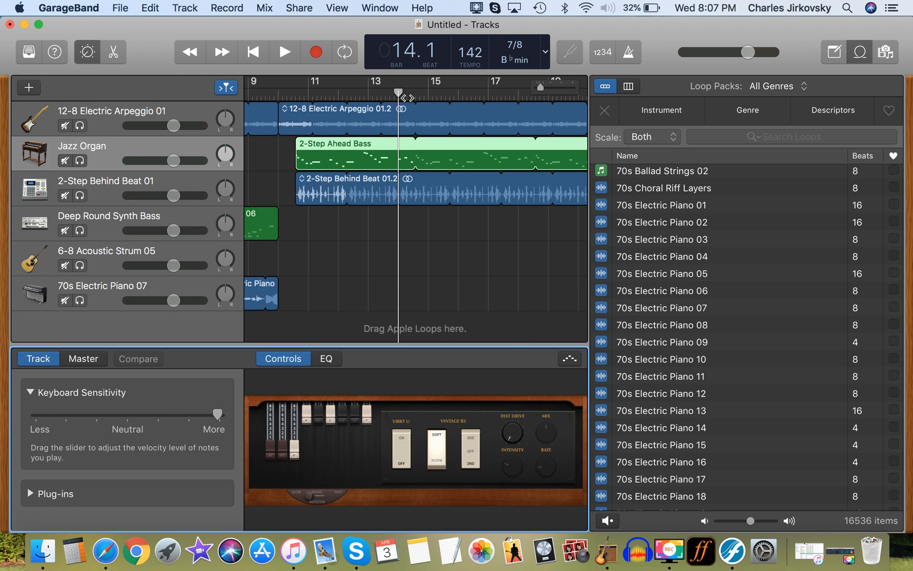
key(y)
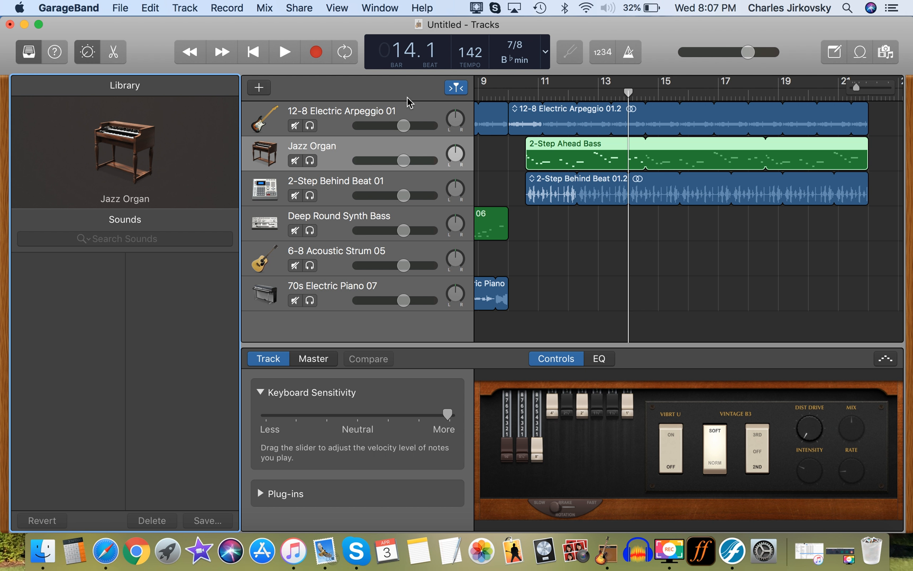
- Split the looped 2-Step Ahead Bass region on the Jazz Organ track at bars 14 and 18
key(super+t)
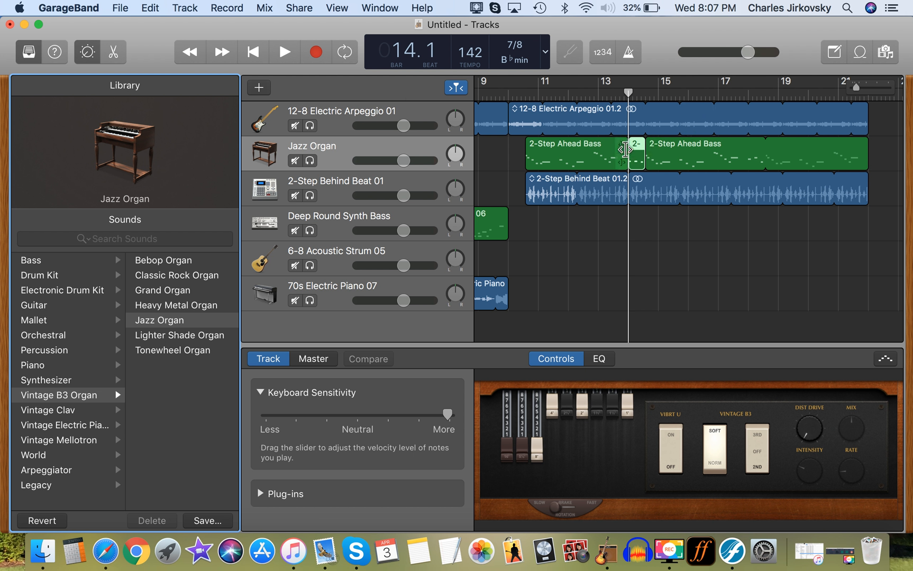
click(592, 161)
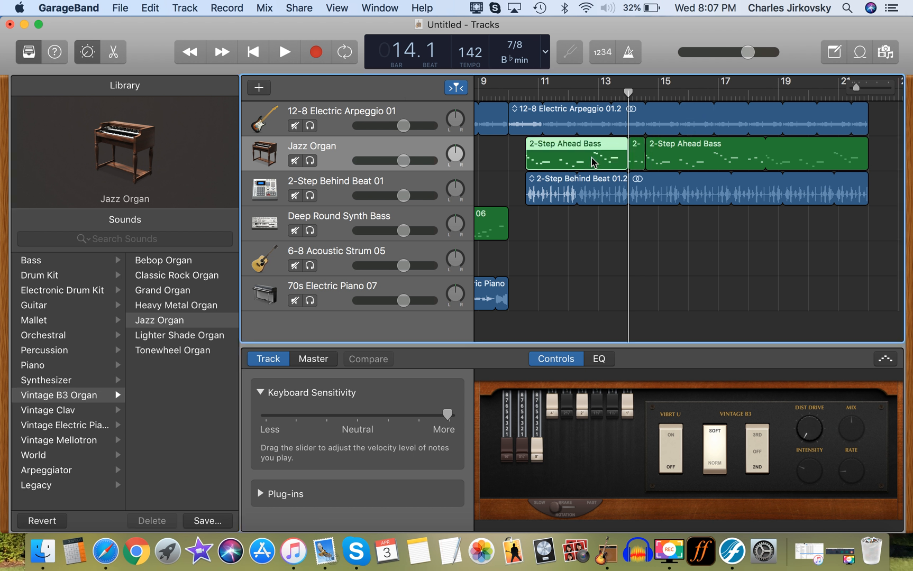
click(637, 156)
click(750, 95)
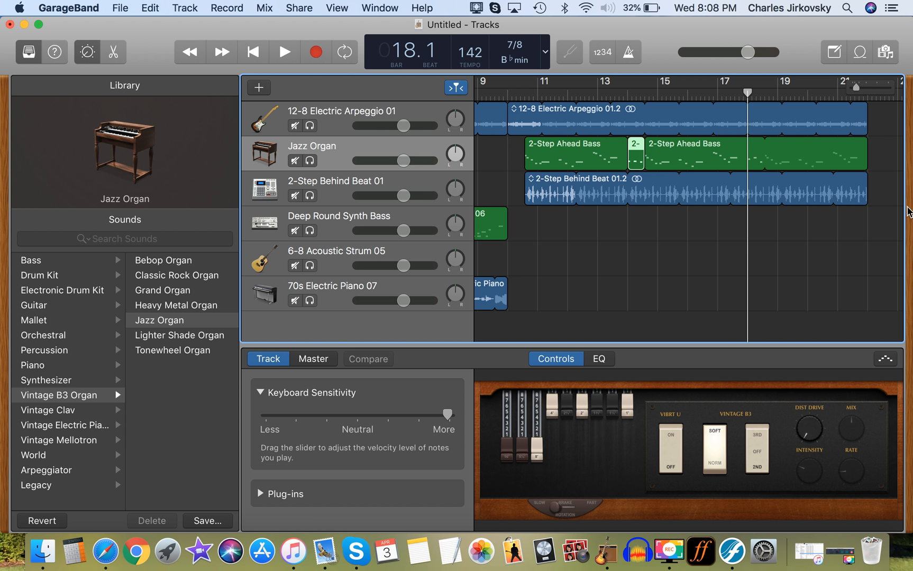
click(703, 153)
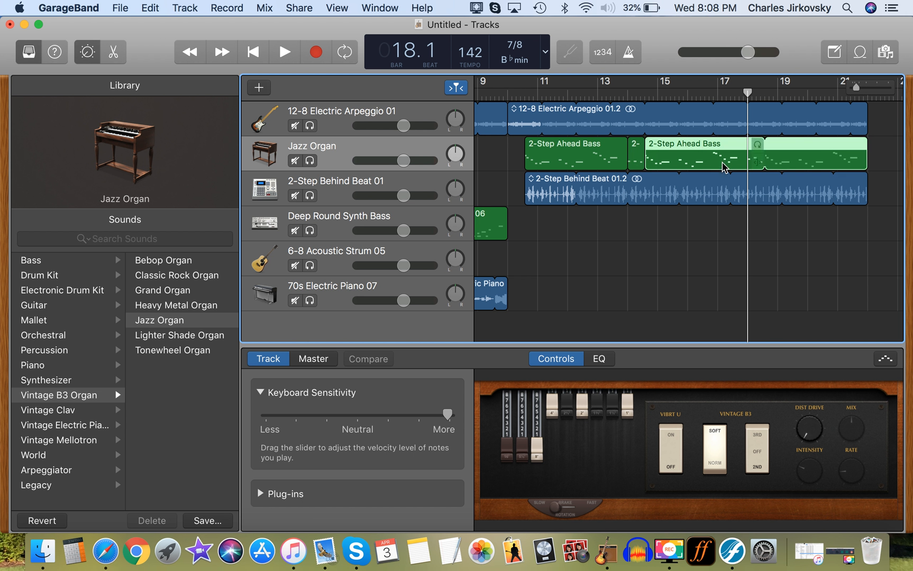
key(super+t)
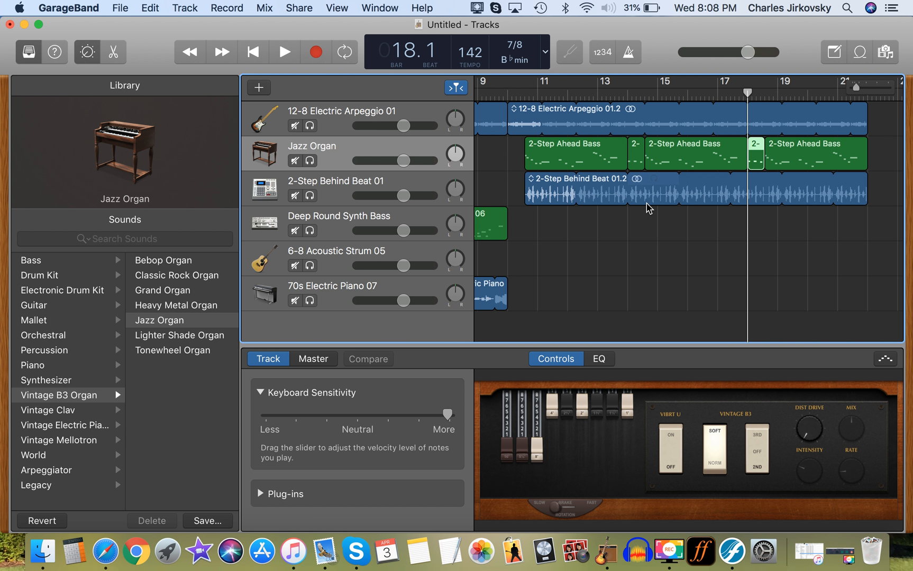
- Delete the two 2-Step Ahead Bass pieces between bars 14 and 18 on the Jazz Organ track
click(638, 157)
key(Delete)
click(682, 156)
key(Delete)
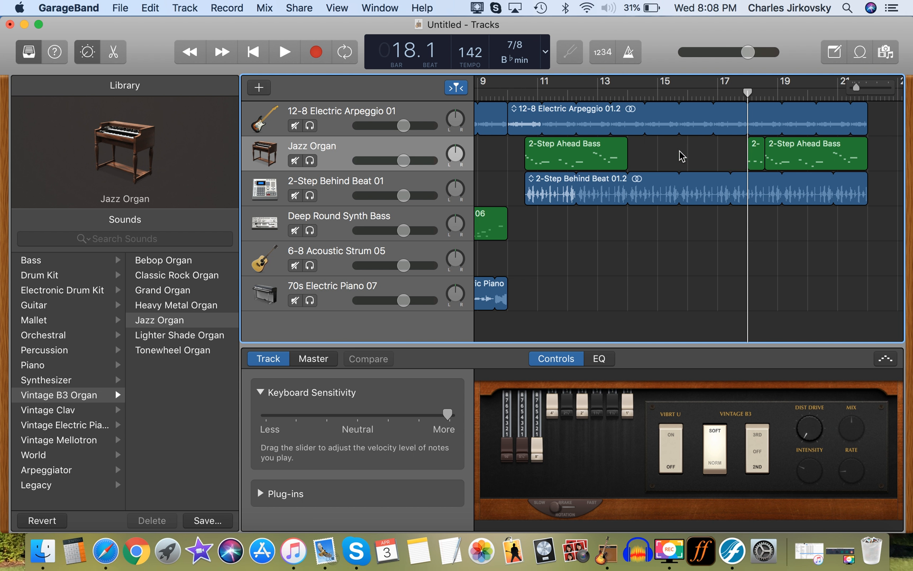
- Join the short 2-Step Ahead Bass piece at bar 18 with the region that follows it
click(755, 158)
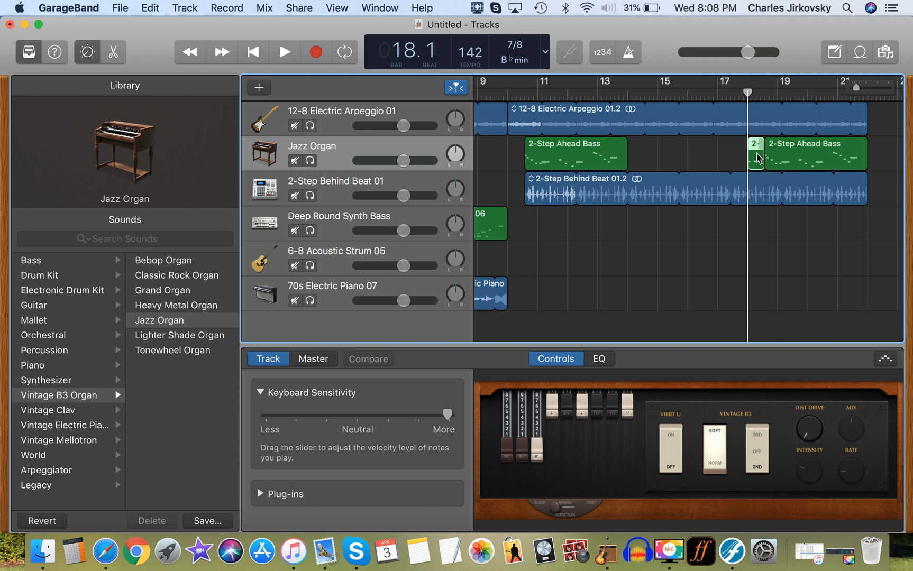
click(801, 159)
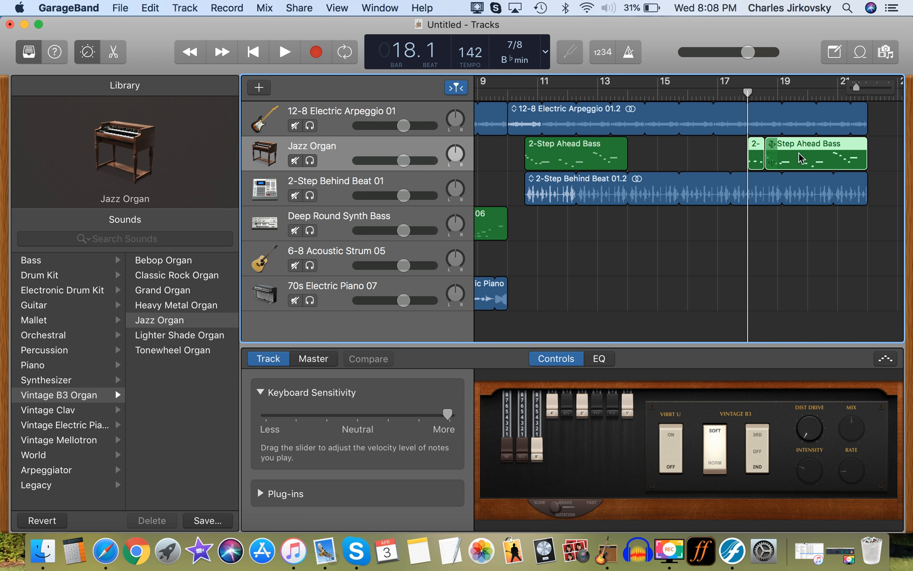
key(super+j)
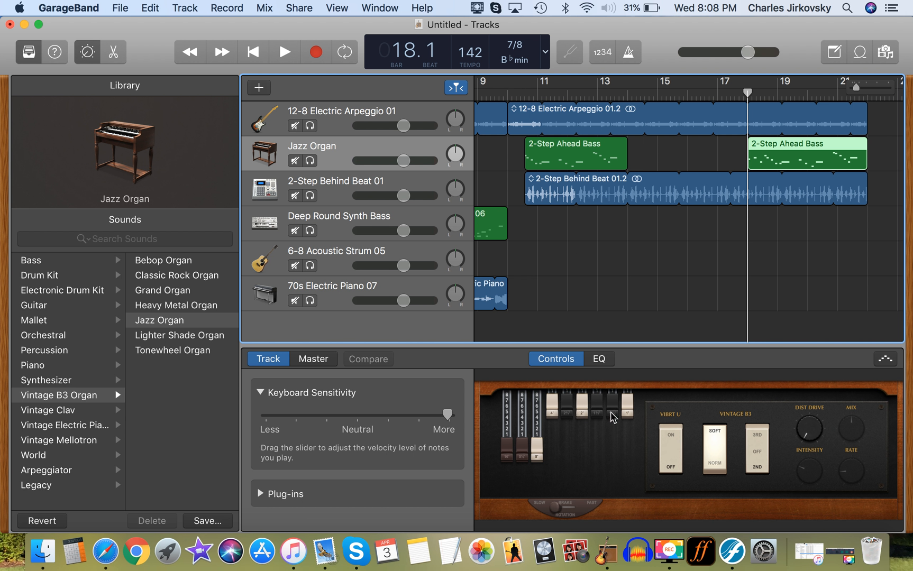
- Show the Jazz Organ track's EQ and shift its 3500 Hz band to 3000 Hz
click(596, 359)
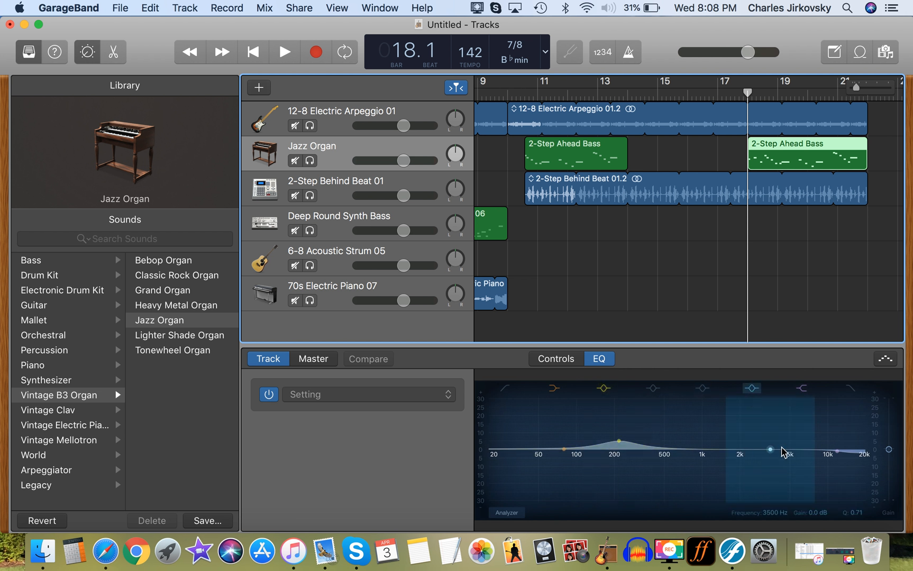
mouse_move(770, 449)
mouse_down()
mouse_move(748, 439)
mouse_move(734, 391)
mouse_move(762, 452)
mouse_up()
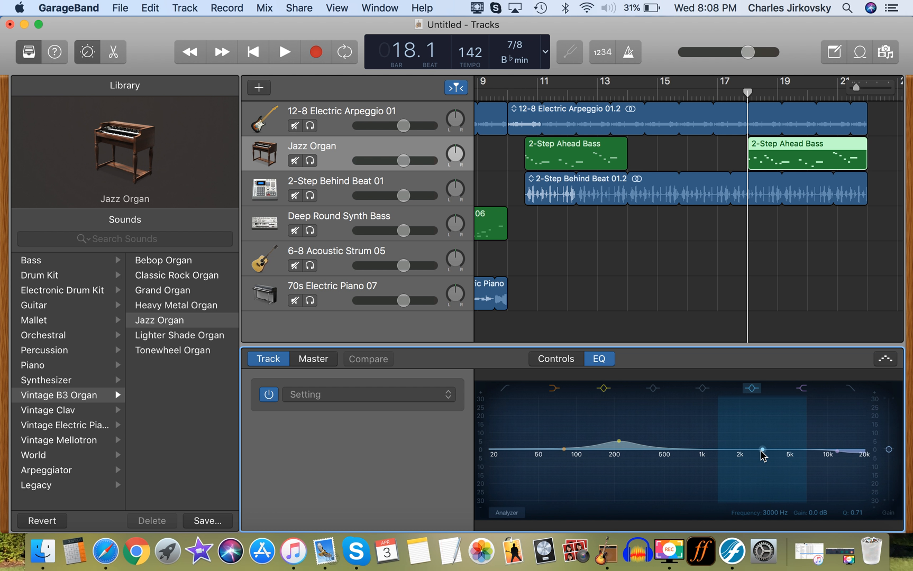
click(884, 359)
click(883, 359)
- Add a new Drummer track to the project
scroll(670, 276, down, 1)
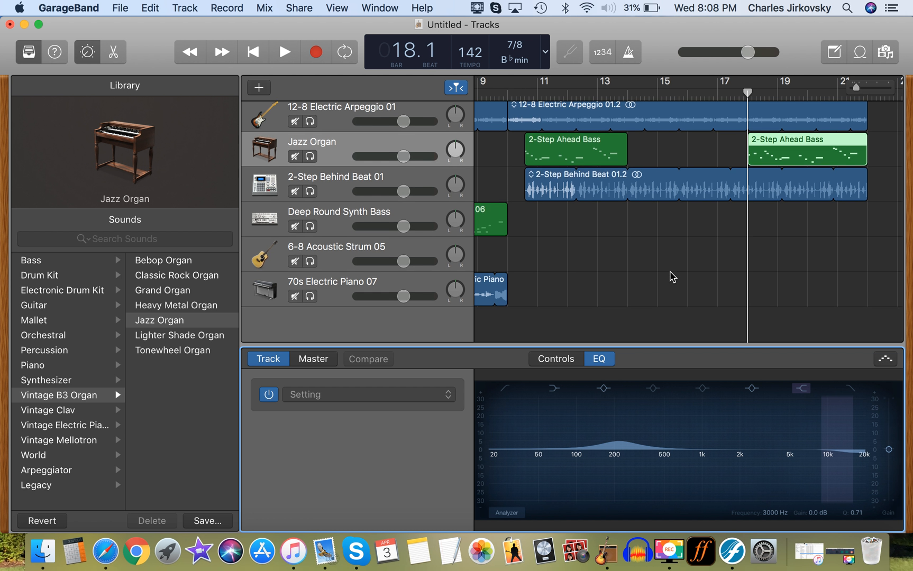
scroll(670, 276, left, 10)
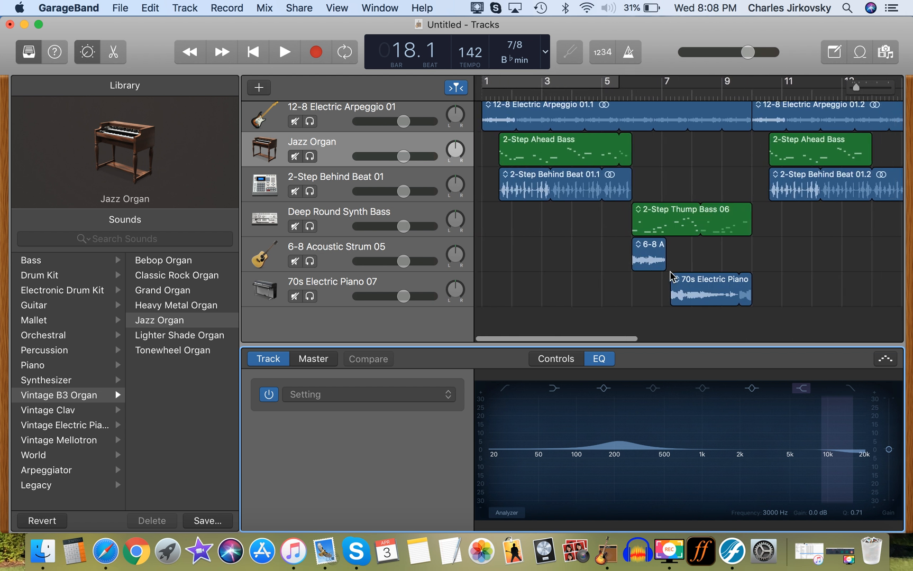
click(258, 88)
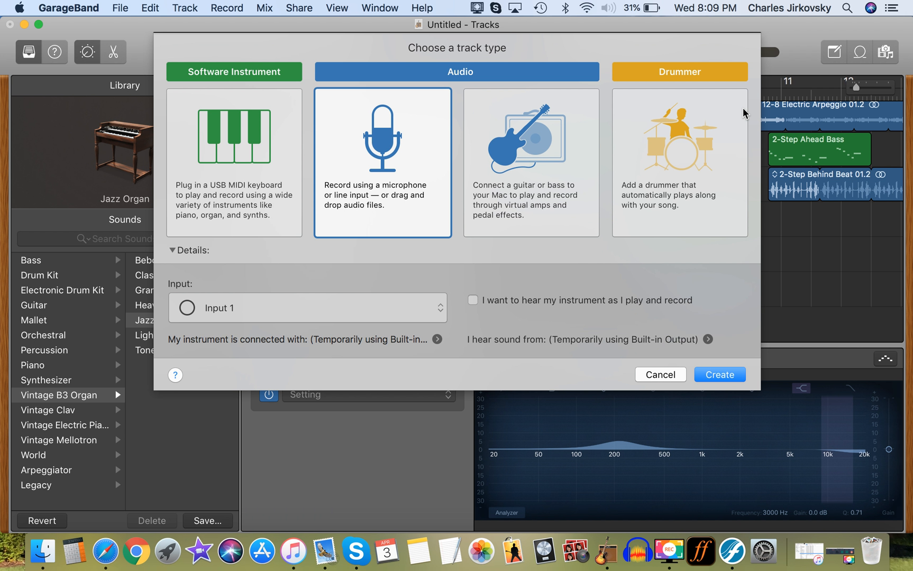
click(742, 112)
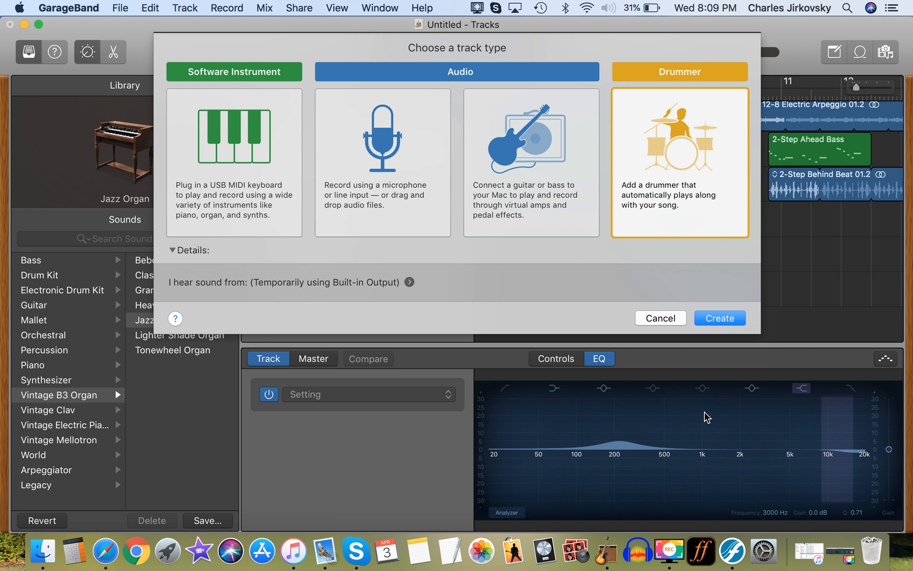
click(710, 319)
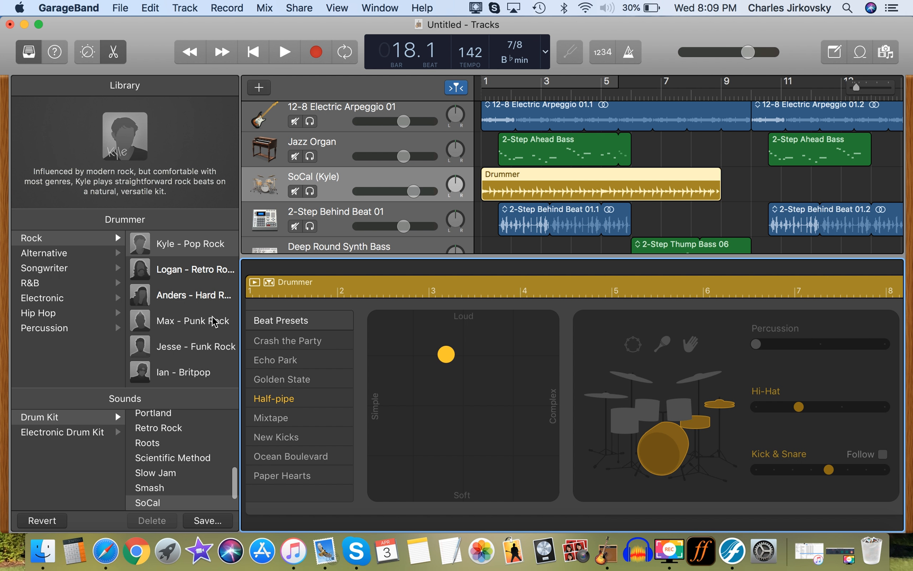
- Browse the drummer genres and assign the Songwriter drummer Levi to the new Drummer track
mouse_move(214, 321)
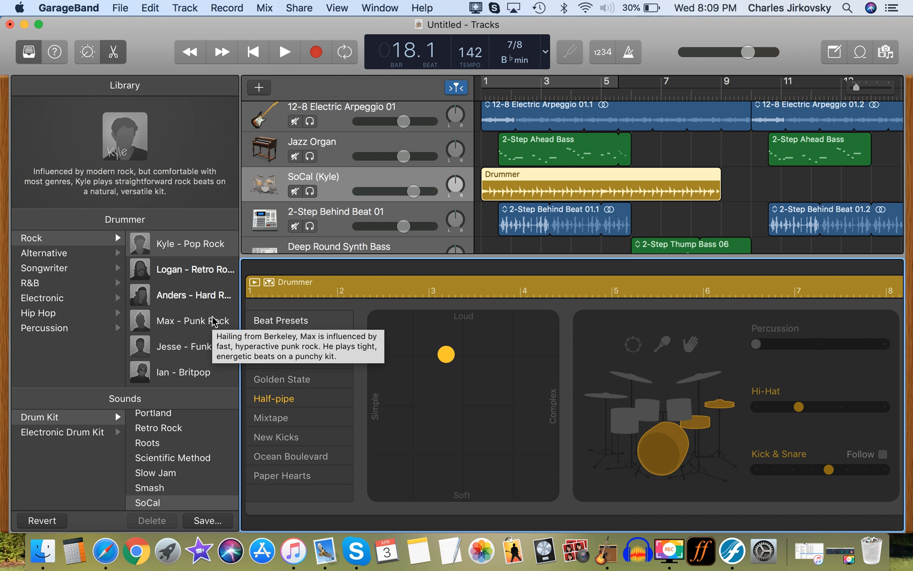
click(38, 313)
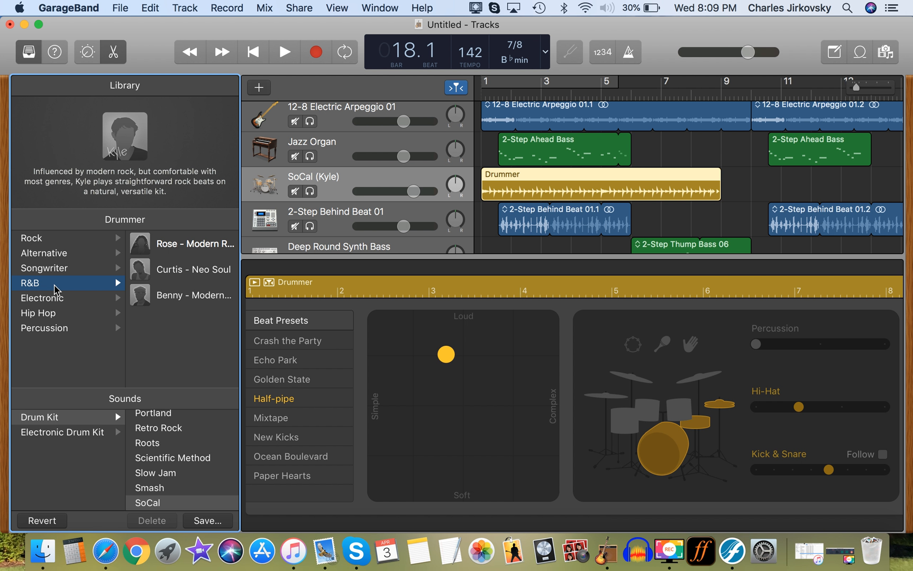
click(59, 268)
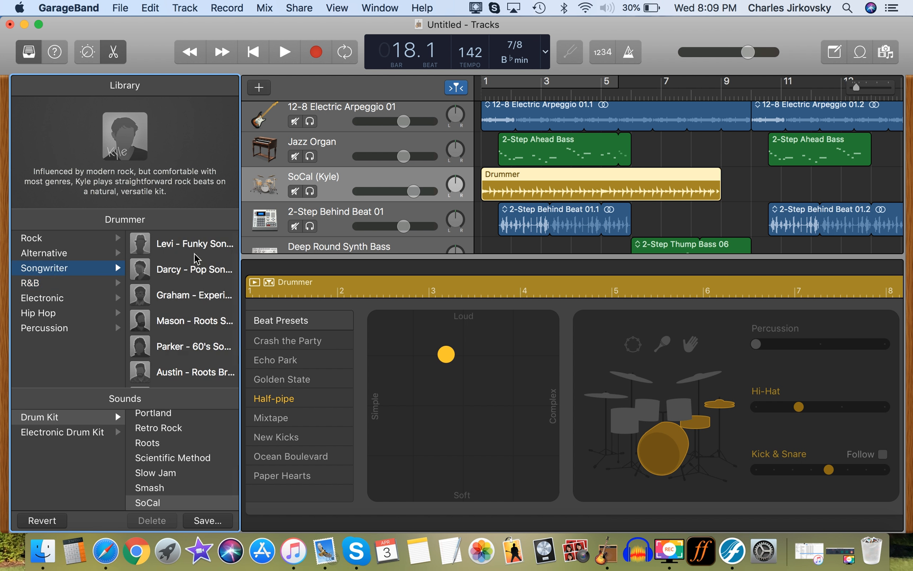
mouse_move(193, 253)
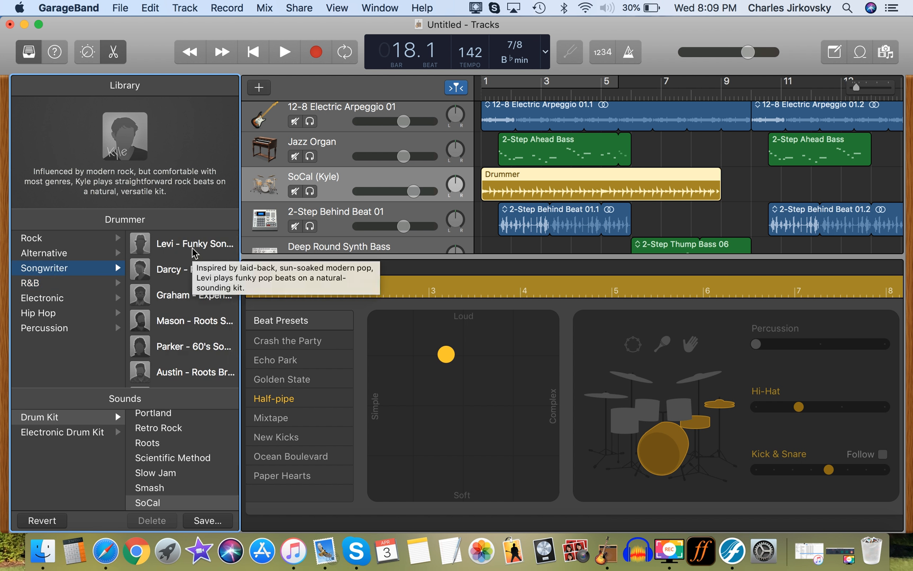
scroll(353, 211, down, 5)
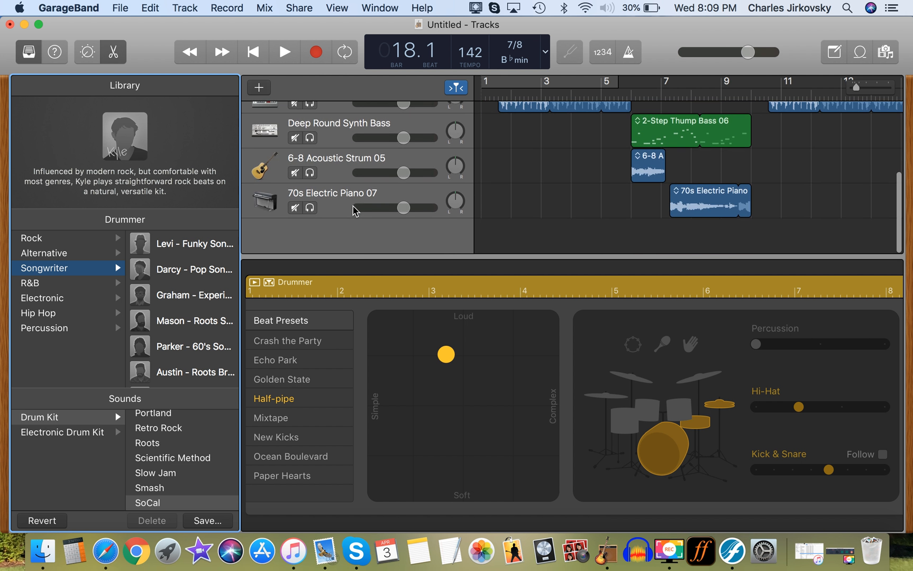
click(207, 246)
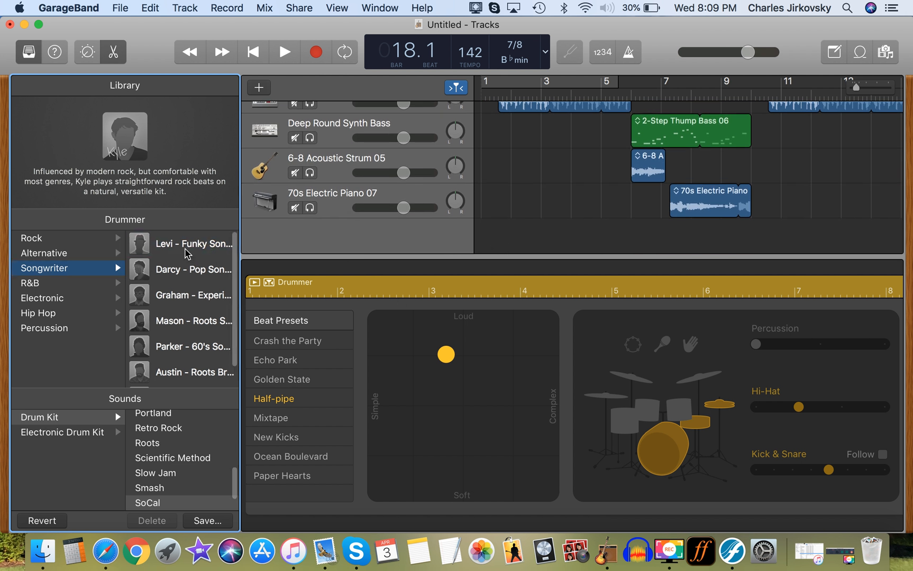
- Move the Drummer track to the end of the track list, below 70s Electric Piano 07
scroll(545, 224, down, 3)
scroll(545, 224, up, 6)
mouse_move(321, 202)
mouse_down()
mouse_move(329, 284)
mouse_move(319, 214)
mouse_up()
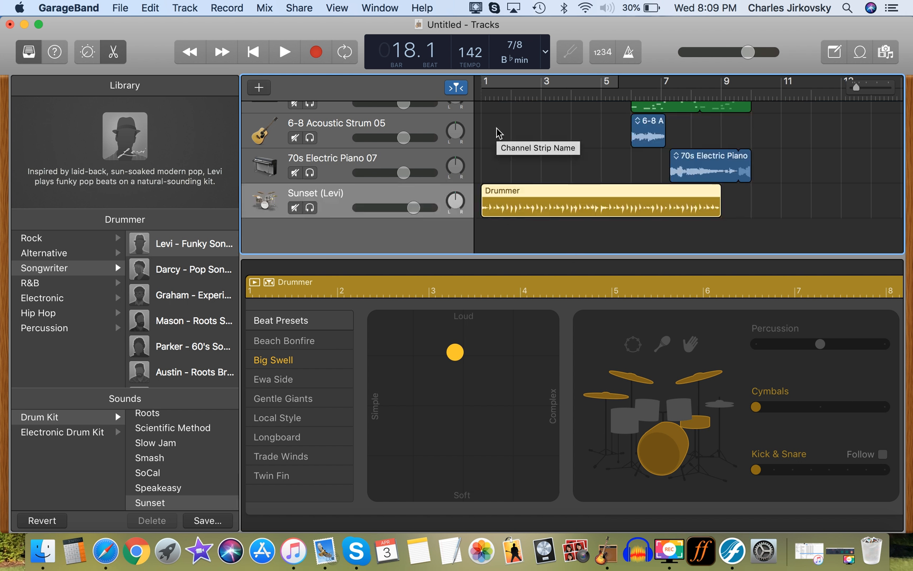
- Play the arrangement from the beginning to hear the Drummer part, and stop playback after a few bars
click(252, 53)
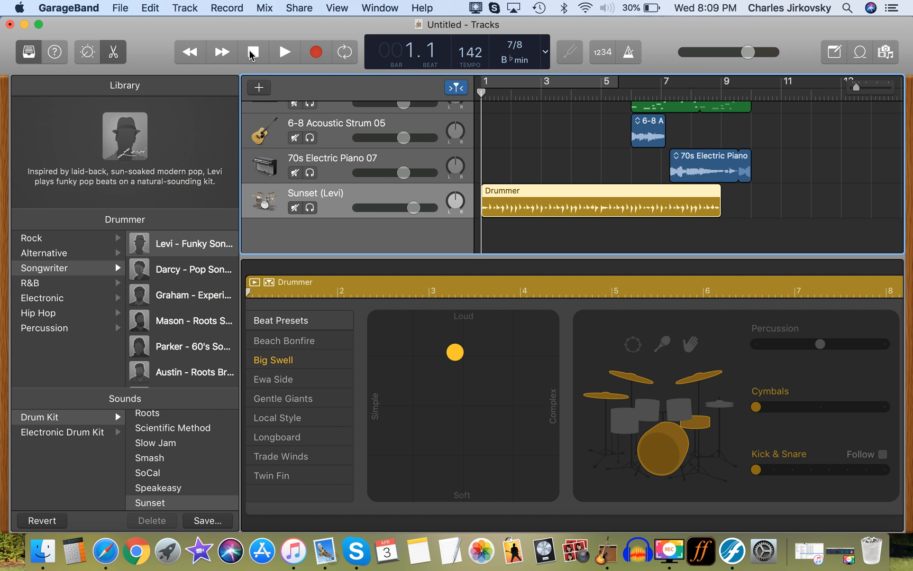
key(space)
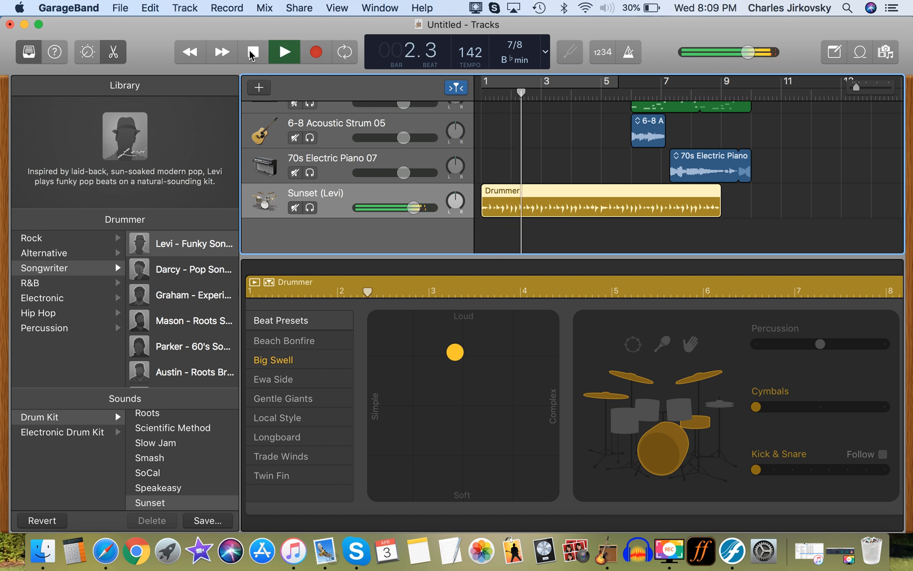
click(252, 53)
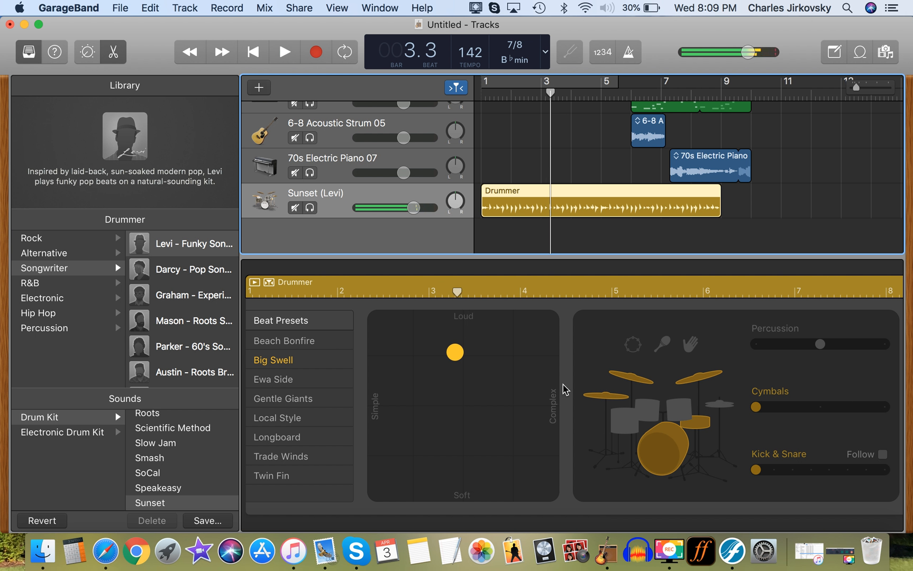
- Switch the drummer's kit pattern from cymbals to toms and turn on a cycle range from bar 1 to bar 5
click(645, 410)
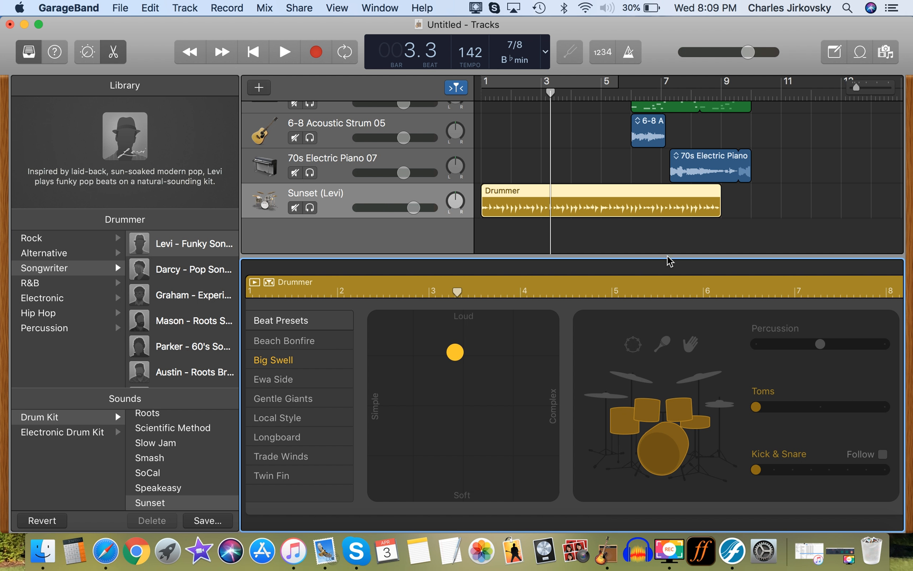
click(508, 80)
drag(614, 83, 596, 84)
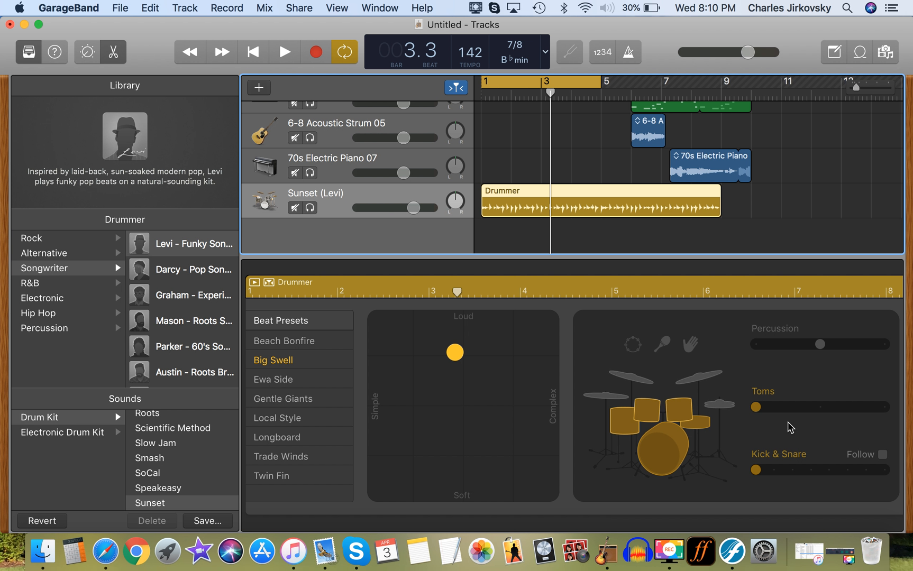
mouse_move(768, 479)
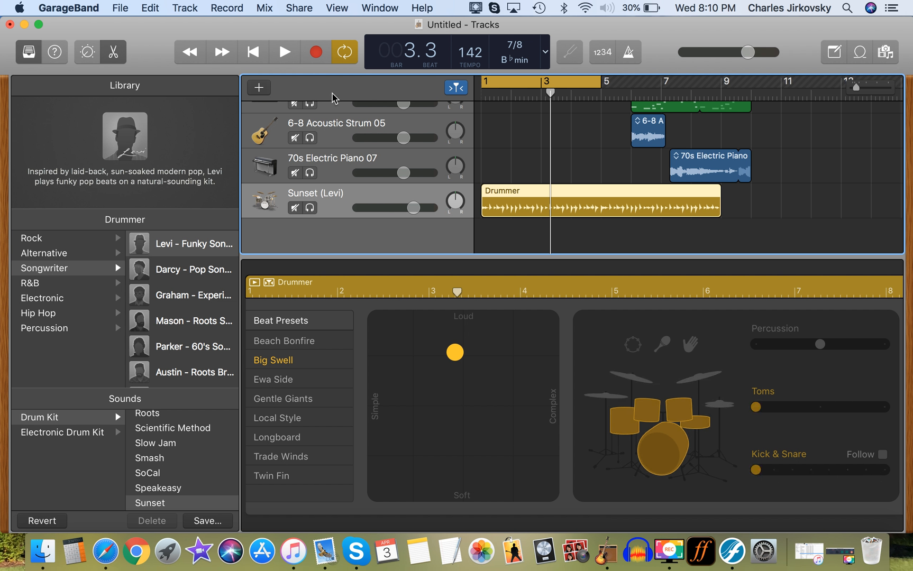
- Move the Drummer beat puck near the pad's centre, slightly towards Complex, with the Library hidden meanwhile
click(31, 53)
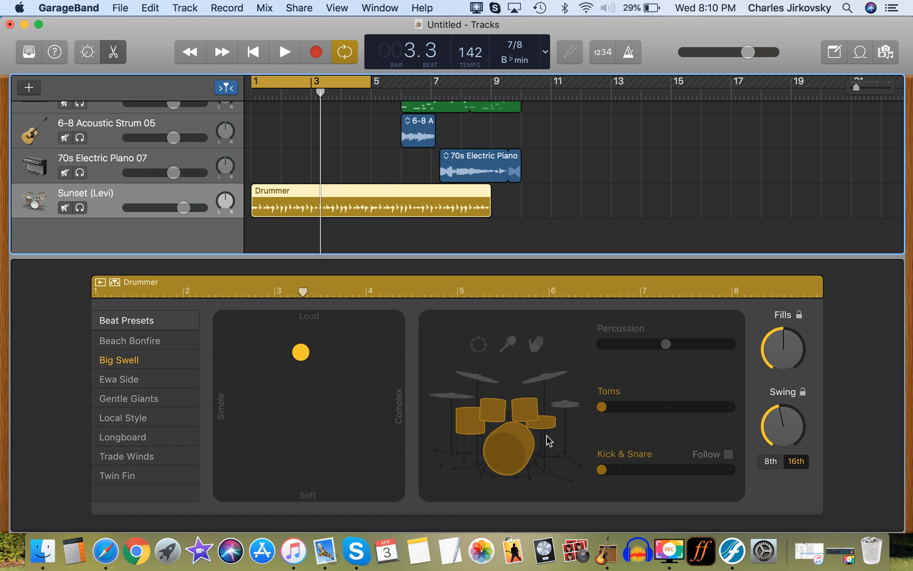
drag(300, 352, 332, 402)
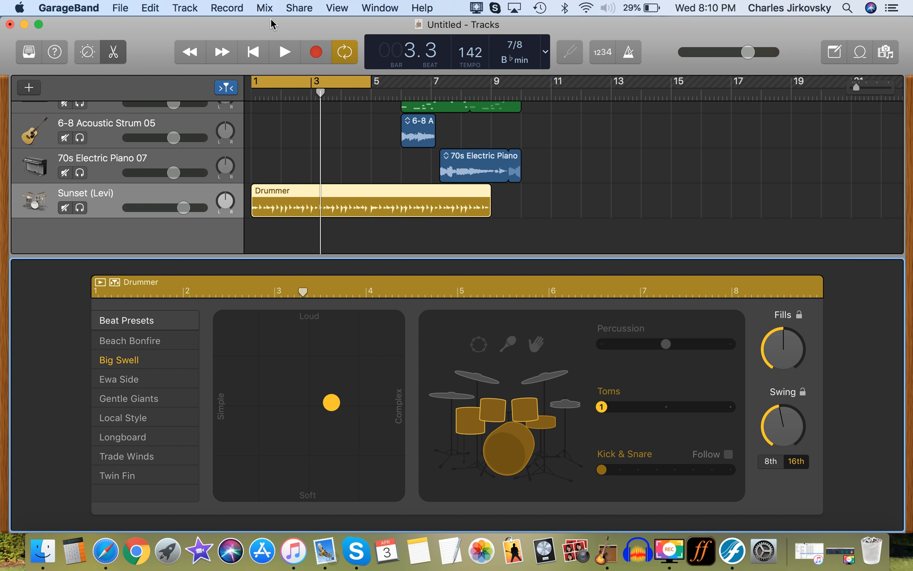
click(28, 52)
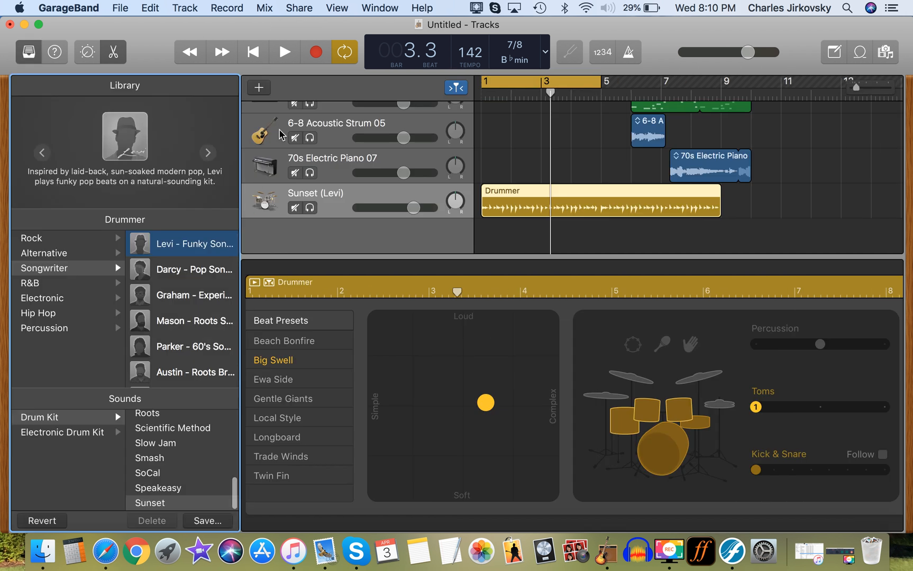
- Play the cycle range and move the Drummer beat puck to the Simple and Soft corner of the pad
key(space)
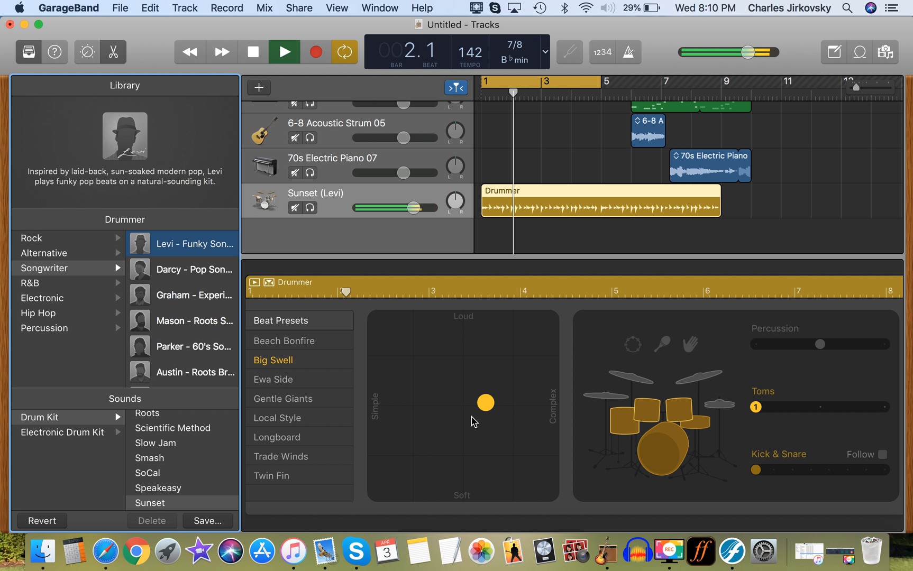
drag(157, 568, 133, 564)
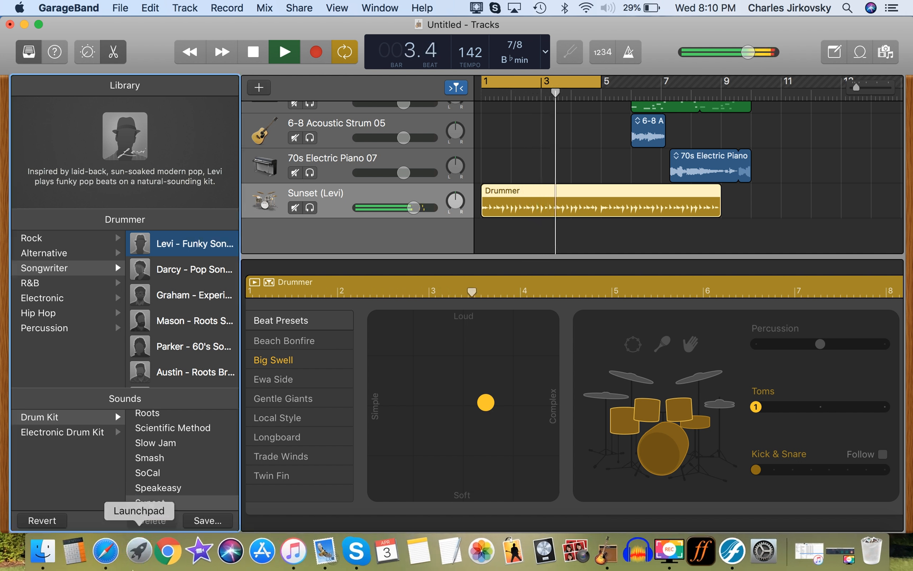
drag(486, 407, 383, 487)
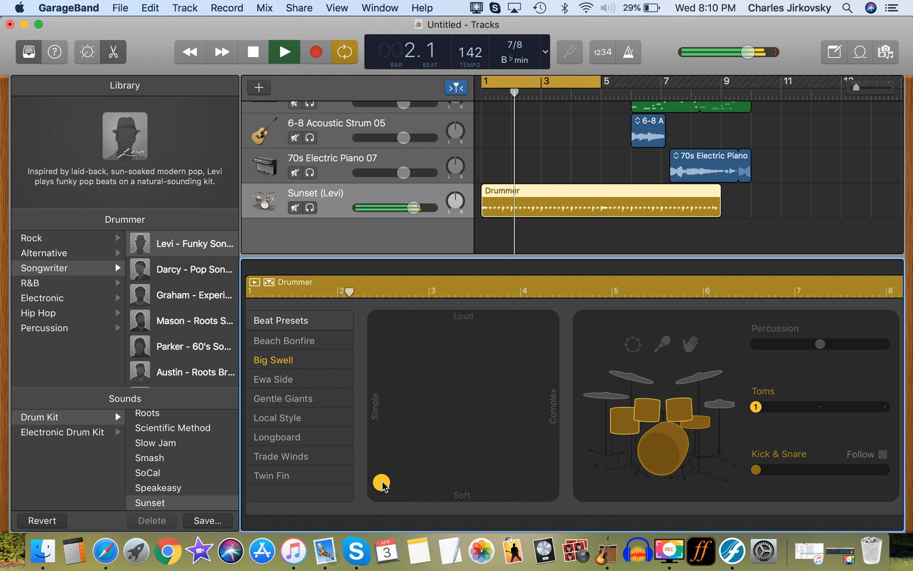
- Move the Drummer beat puck slightly inward from the Simple and Soft corner, switch the kit from toms to cymbals, and stop playback
click(397, 471)
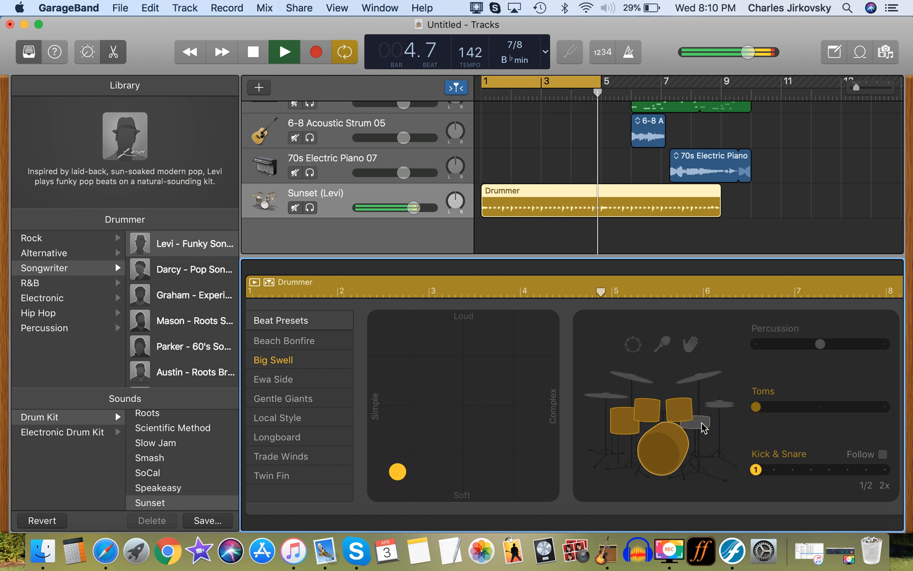
click(704, 379)
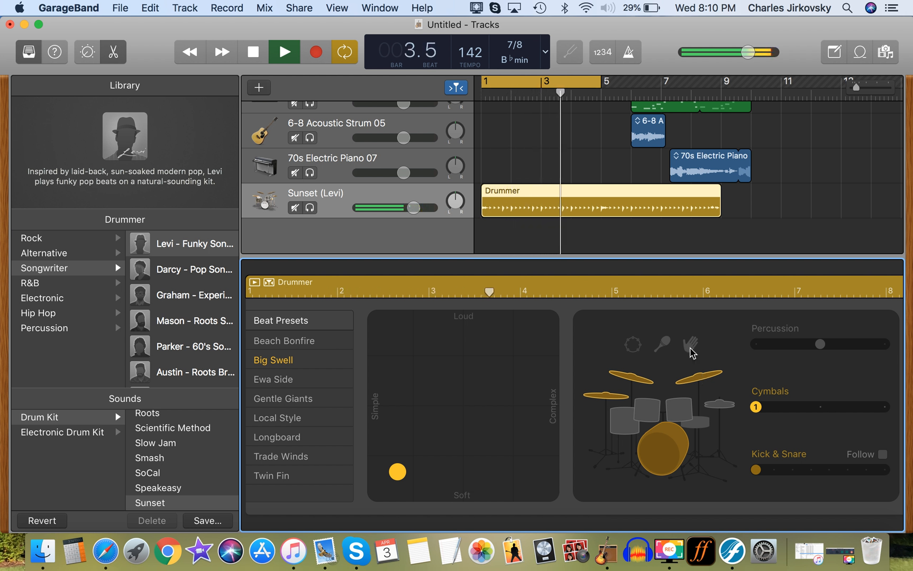
mouse_move(731, 203)
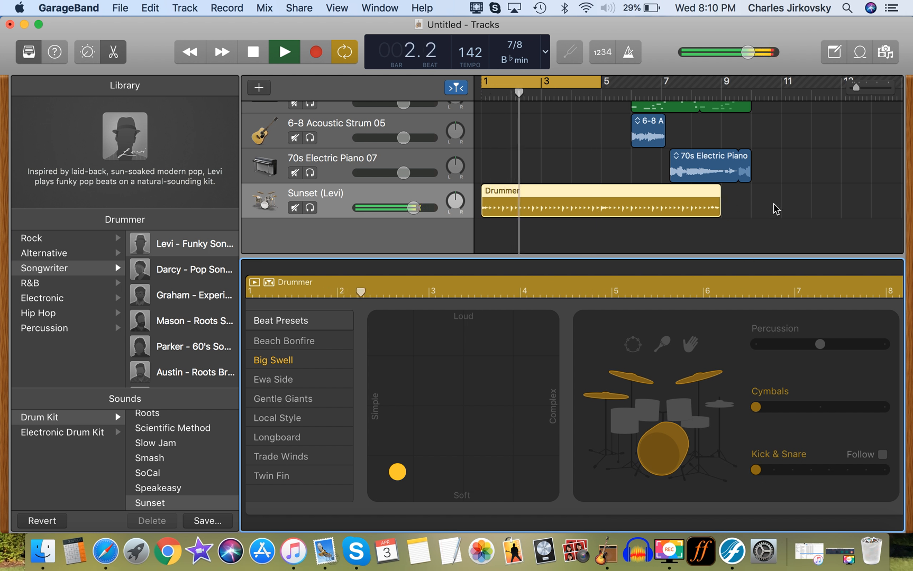
key(space)
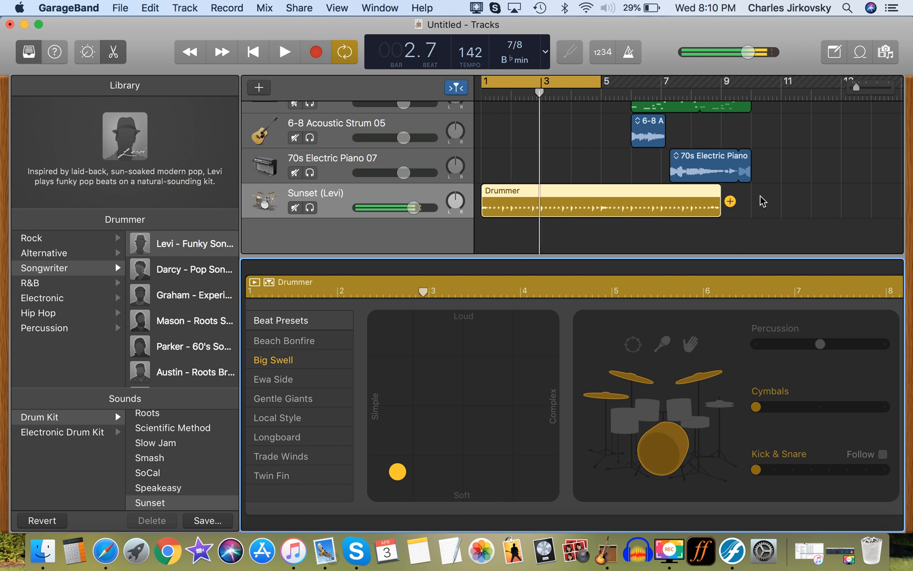
- Add another Drummer region at bar 9 and shorten the first Drummer region so it ends just past bar 6
click(730, 202)
scroll(785, 228, right, 3)
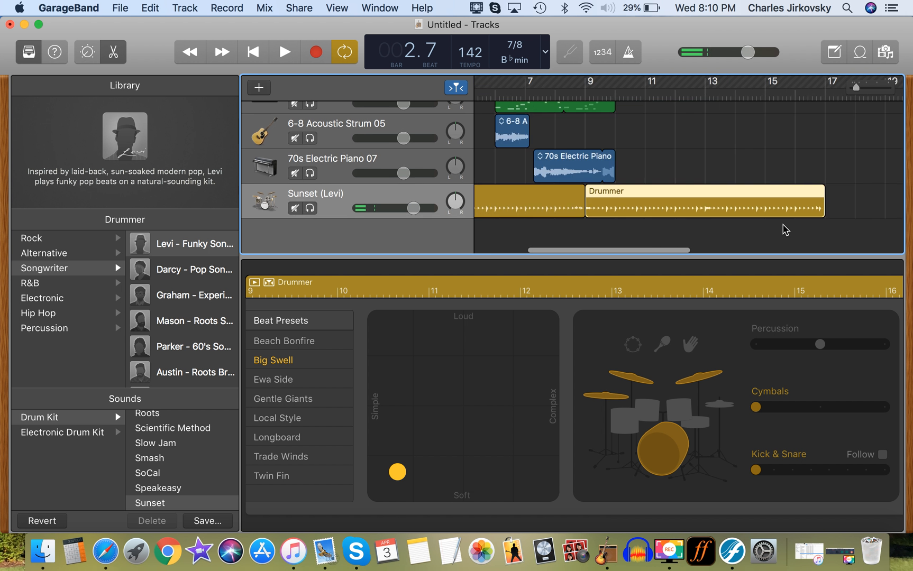
scroll(645, 193, up, 3)
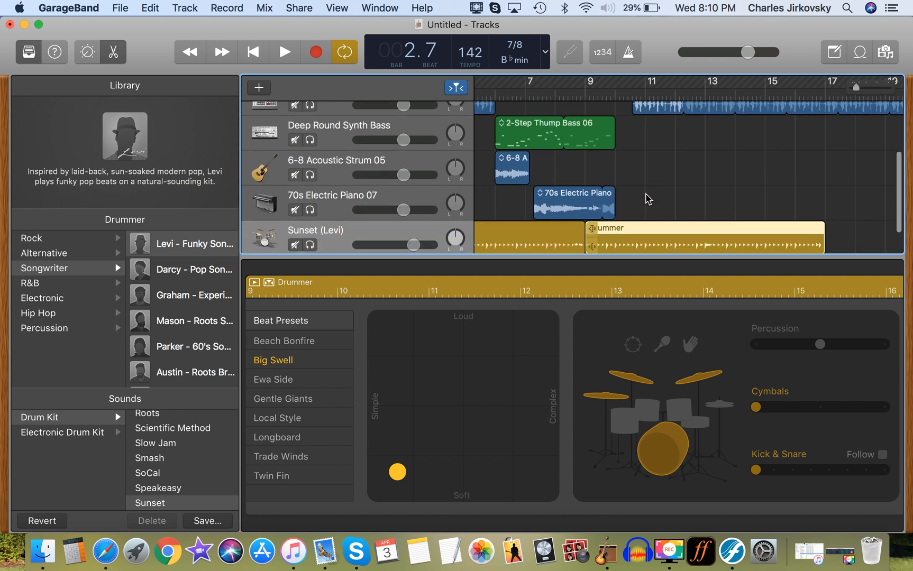
scroll(648, 199, left, 2)
scroll(655, 182, down, 2)
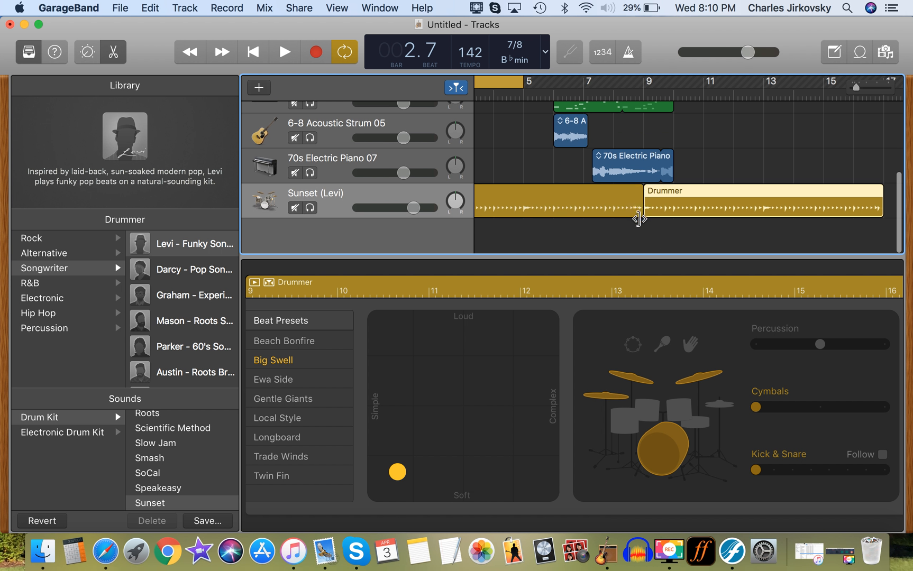
drag(636, 211, 562, 218)
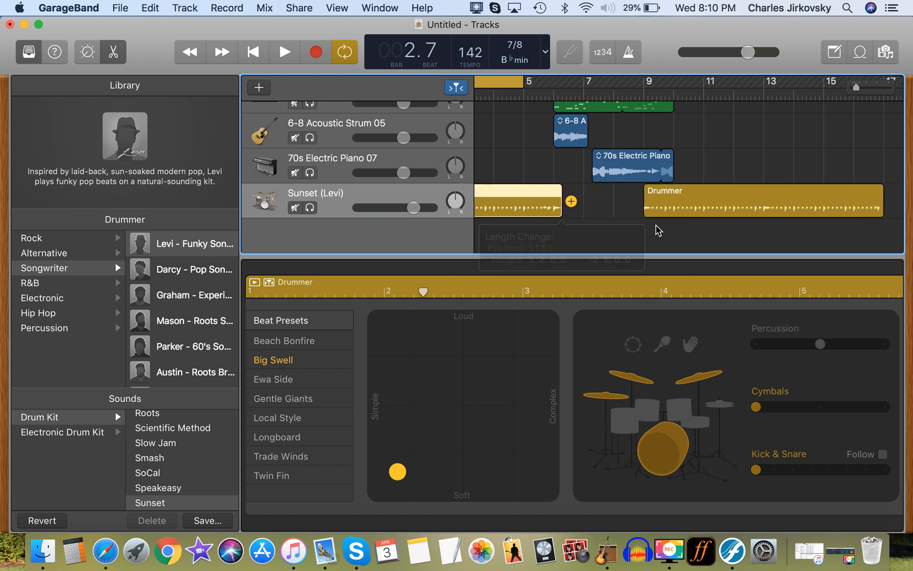
- Place the second Drummer region directly after the first and trim its end to bar 10
drag(656, 201, 699, 206)
scroll(629, 218, up, 2)
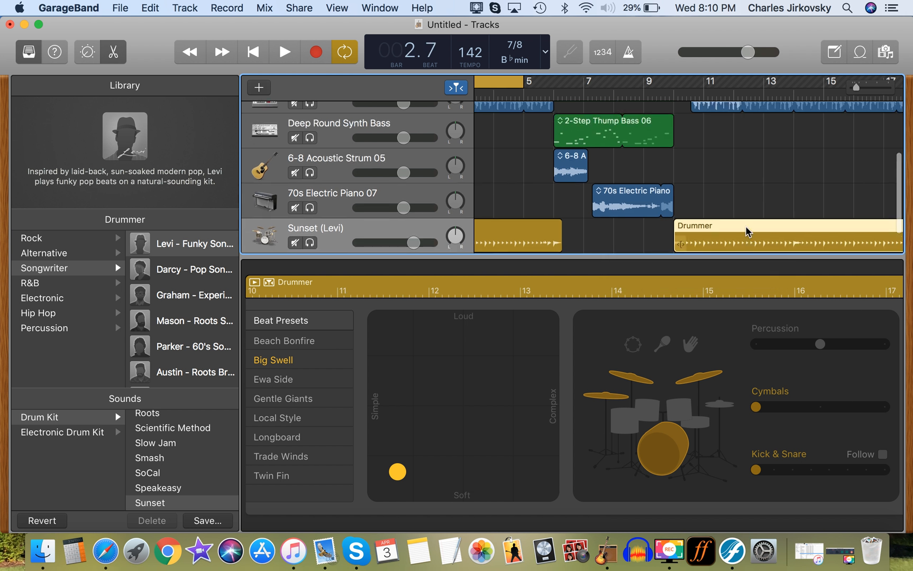
drag(742, 231, 631, 236)
drag(795, 222, 690, 228)
drag(801, 241, 673, 241)
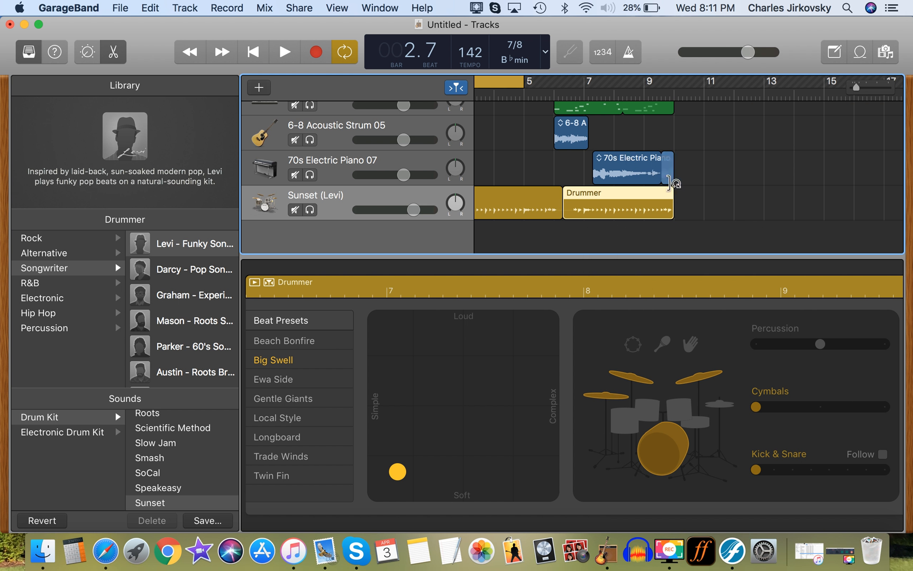
- Select the 2-Step Thump Bass 06 region and hide the editing area below the tracks
scroll(703, 204, up, 3)
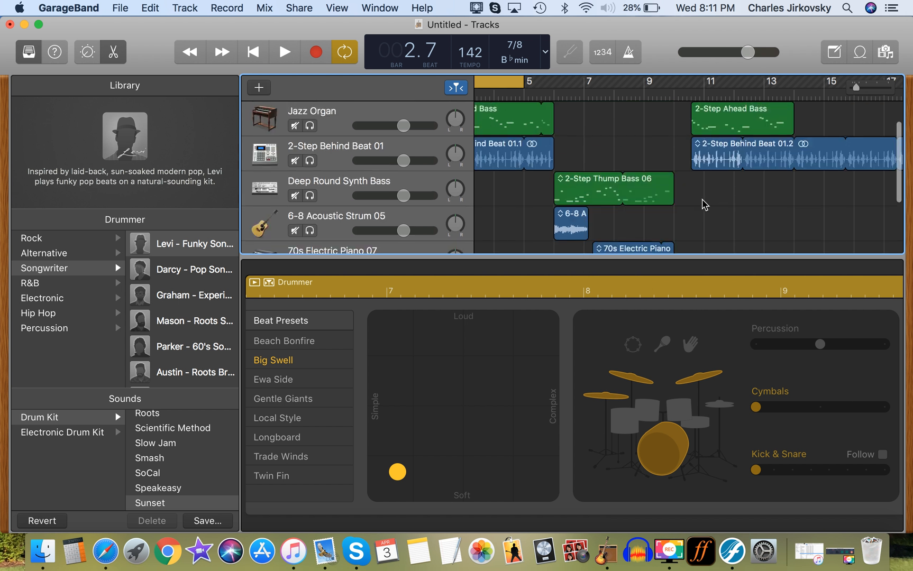
mouse_move(670, 205)
mouse_down()
mouse_move(697, 204)
mouse_move(669, 209)
mouse_up()
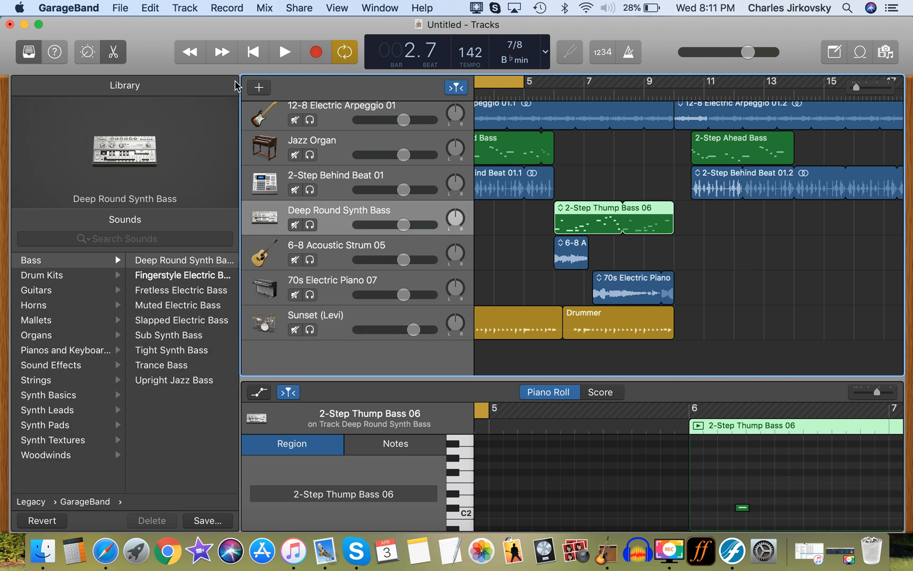
click(86, 53)
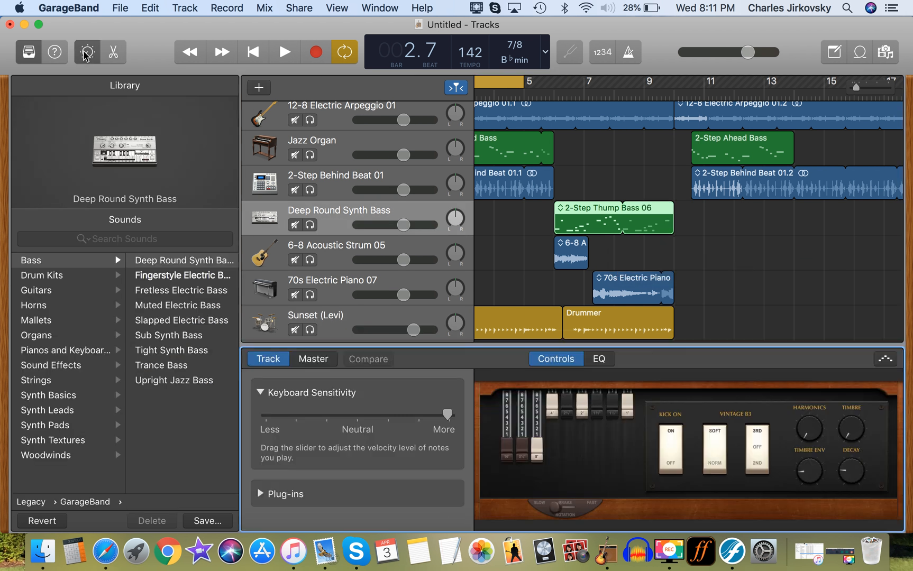
click(85, 53)
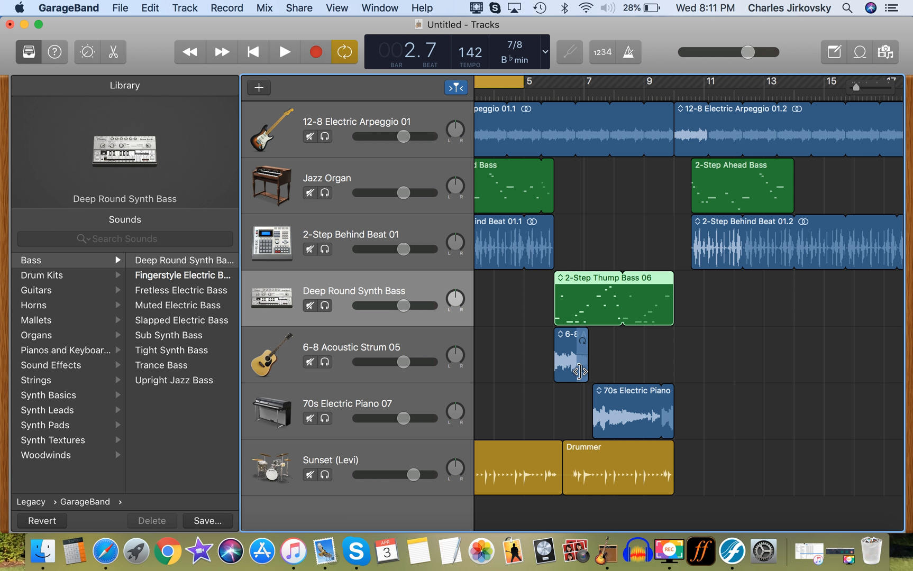
- Try the trim and loop edges of the 6-8 Acoustic Strum 05 region
mouse_move(579, 372)
mouse_down()
mouse_move(699, 389)
mouse_move(635, 355)
mouse_move(587, 372)
mouse_up()
mouse_move(586, 333)
mouse_down()
mouse_move(720, 349)
mouse_move(571, 341)
mouse_move(579, 338)
mouse_up()
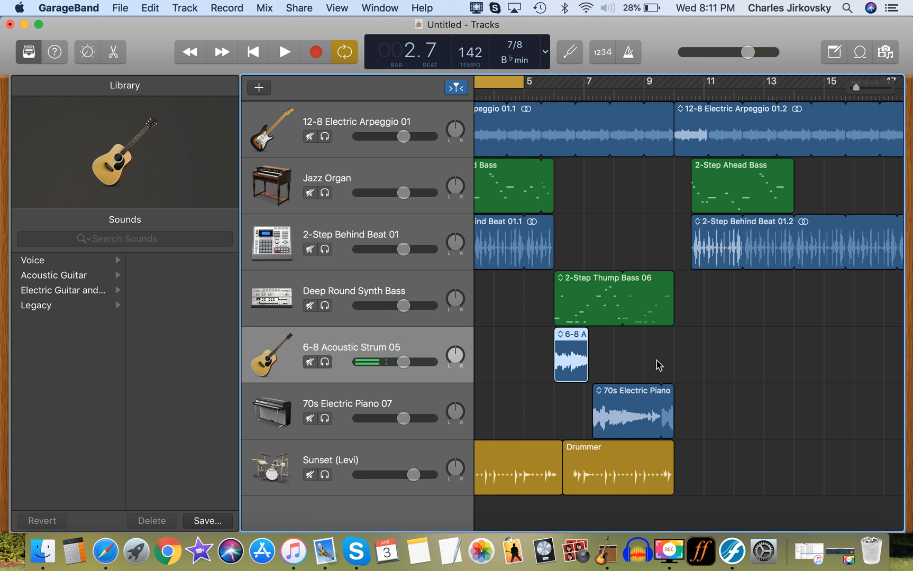
- Select the second Drummer region, look through the drummer genres, and assign the Rock drummer Jesse - Funk Rock to the track
click(612, 473)
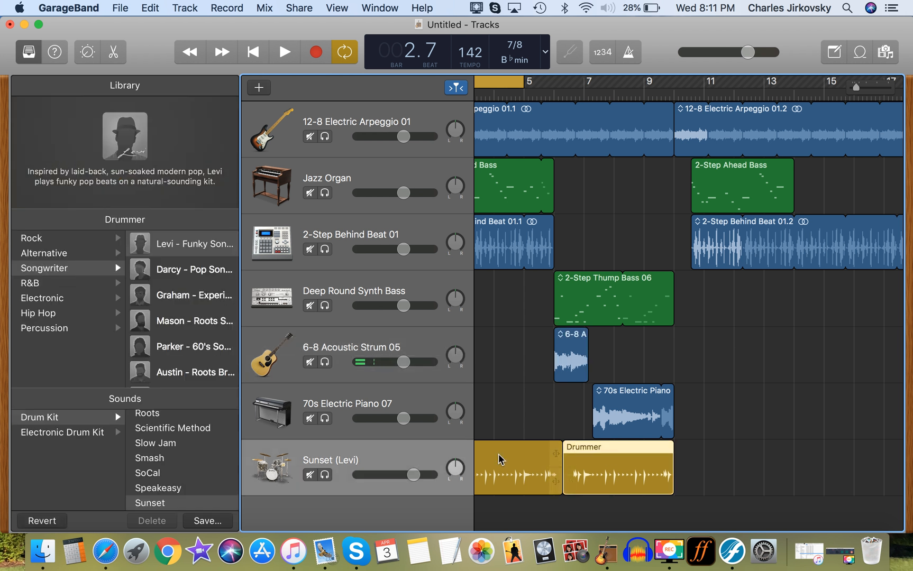
click(75, 284)
click(60, 254)
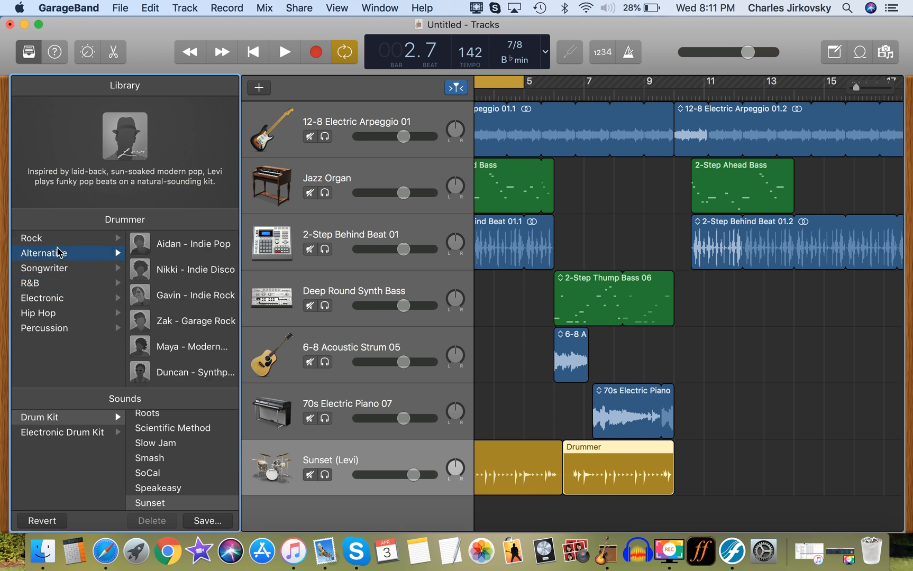
click(55, 241)
scroll(211, 301, down, 1)
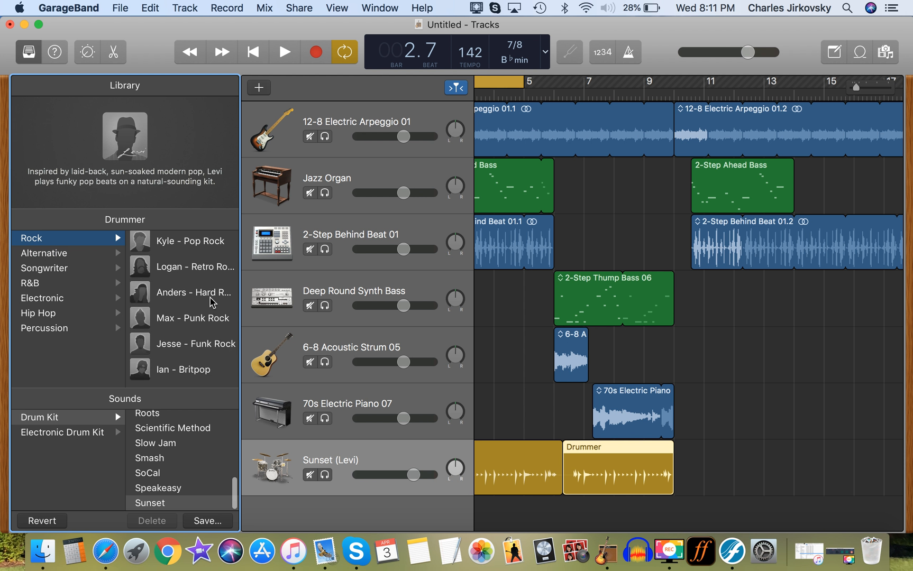
click(77, 256)
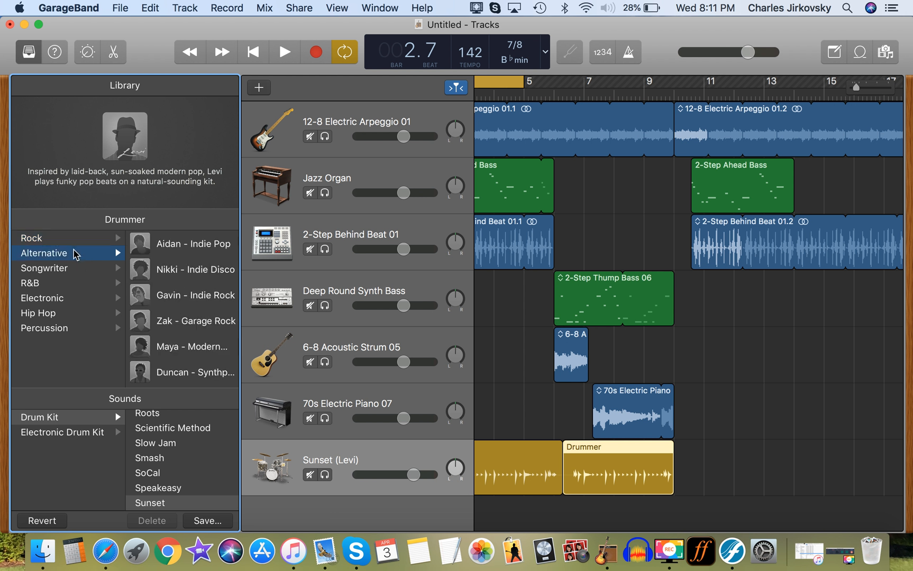
click(67, 239)
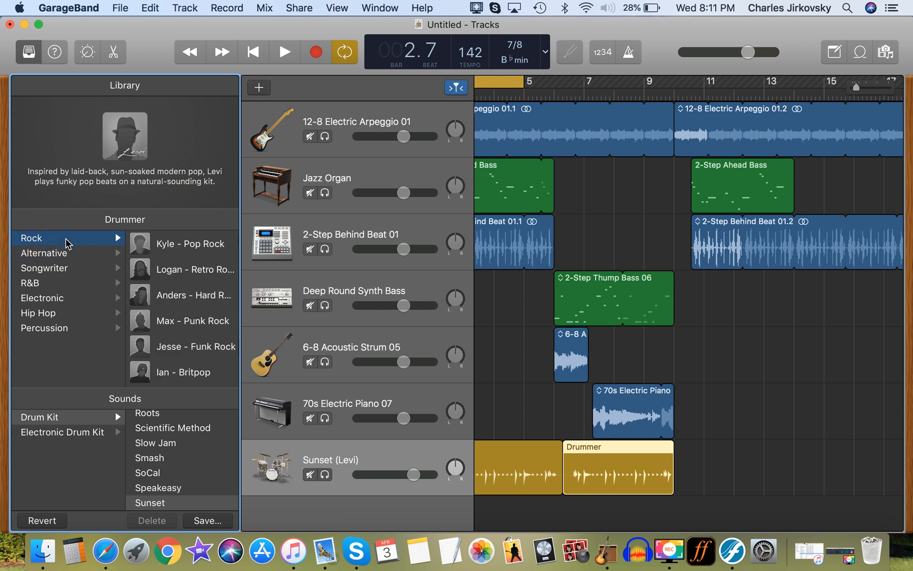
click(198, 352)
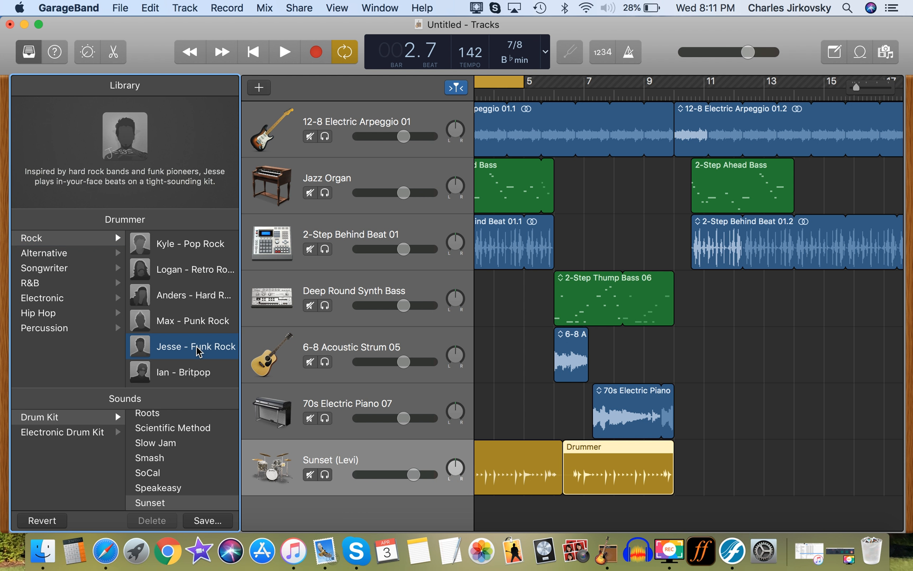
- Add a Drummer region at bar 10 and change the track's drummer to Leah - Tech House from the Electronic genre
click(66, 256)
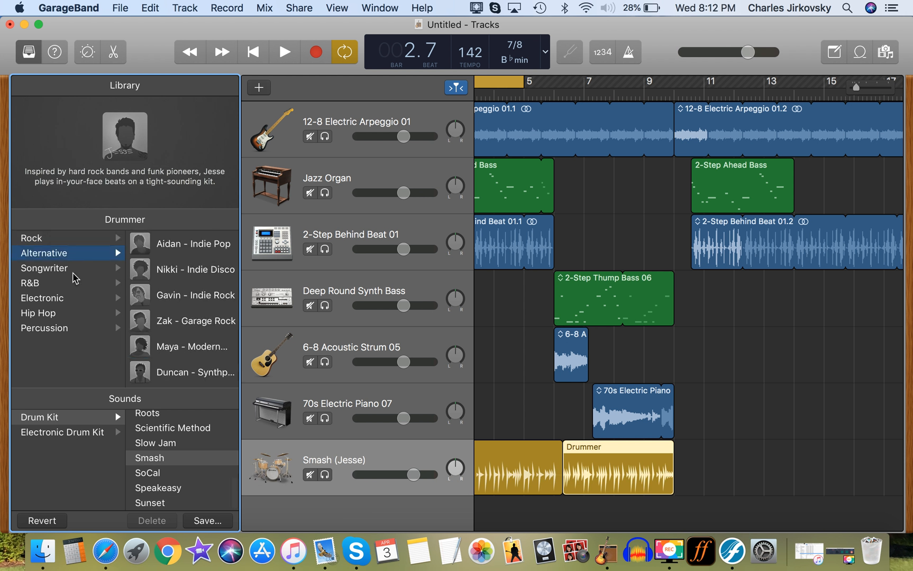
click(52, 274)
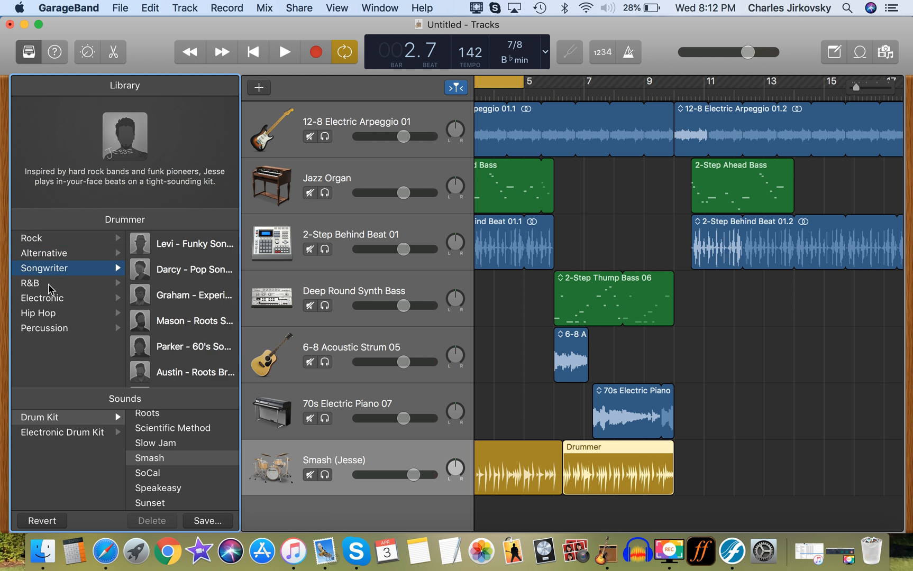
click(45, 288)
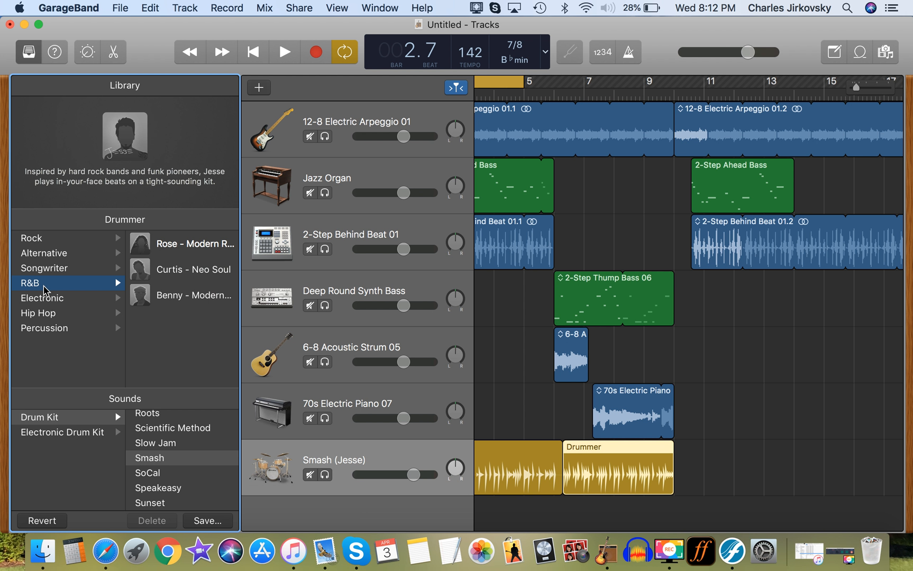
click(46, 300)
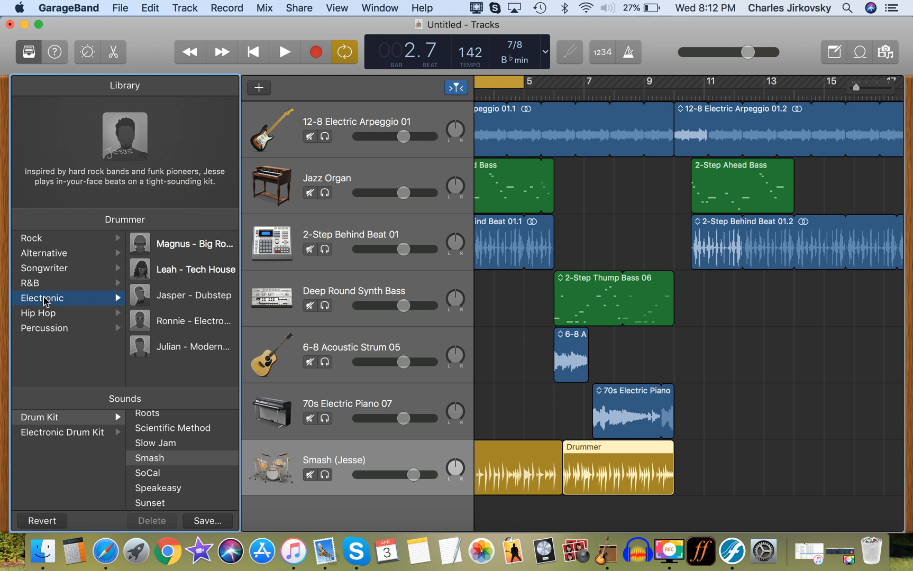
mouse_move(184, 274)
click(683, 468)
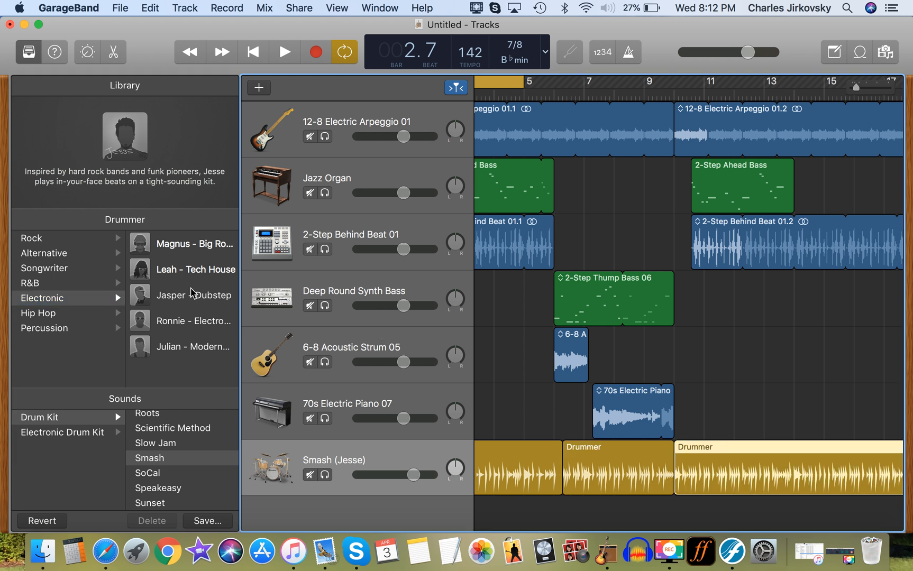
click(206, 271)
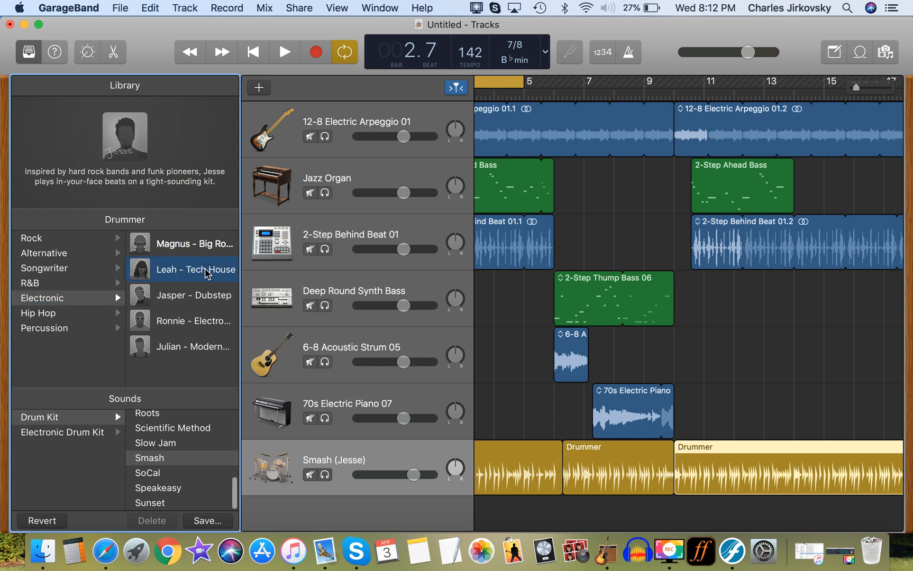
- Look through the Hip Hop and Percussion drummer categories
click(62, 316)
click(64, 331)
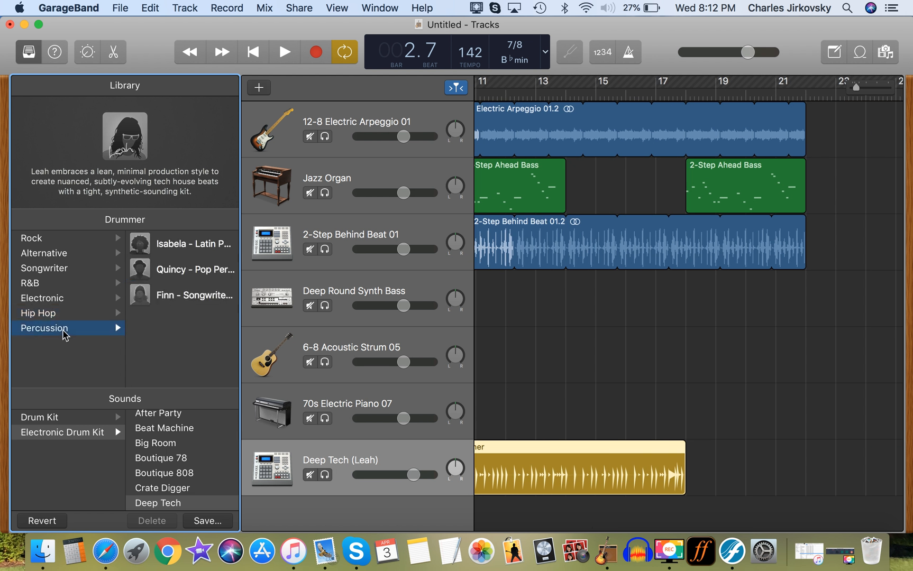
scroll(676, 348, left, 10)
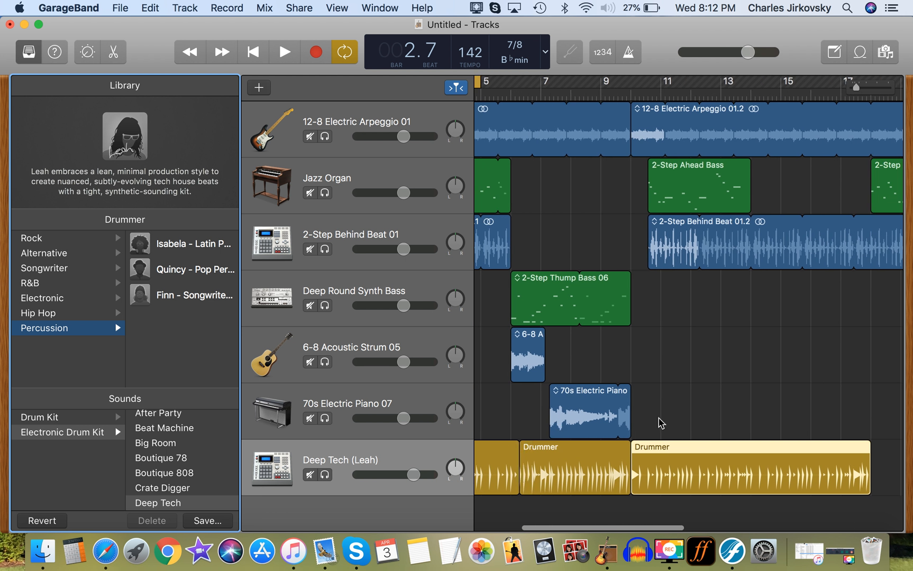
- Open the Drummer region at bar 10 in the Drummer editor and apply the Catalyst beat preset
drag(672, 446, 711, 441)
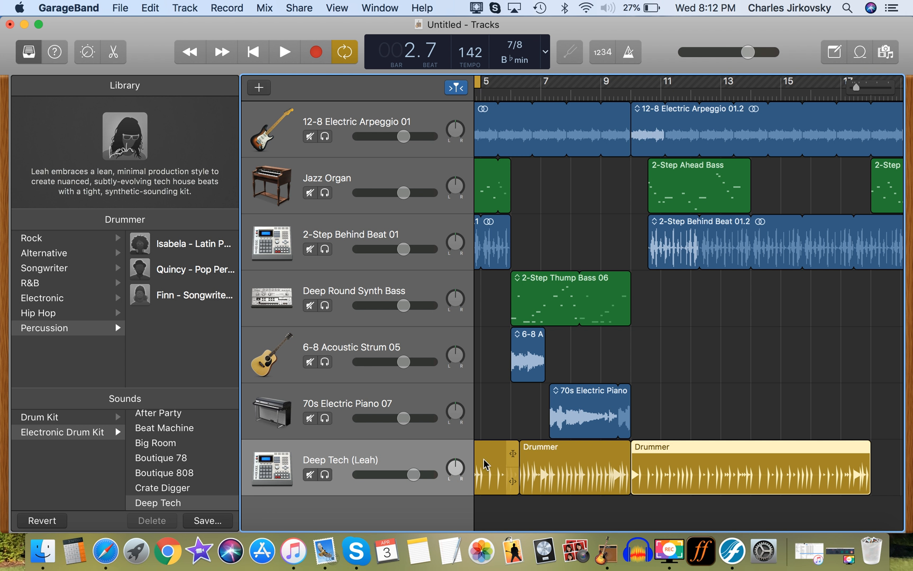
click(347, 481)
click(711, 477)
double_click(710, 480)
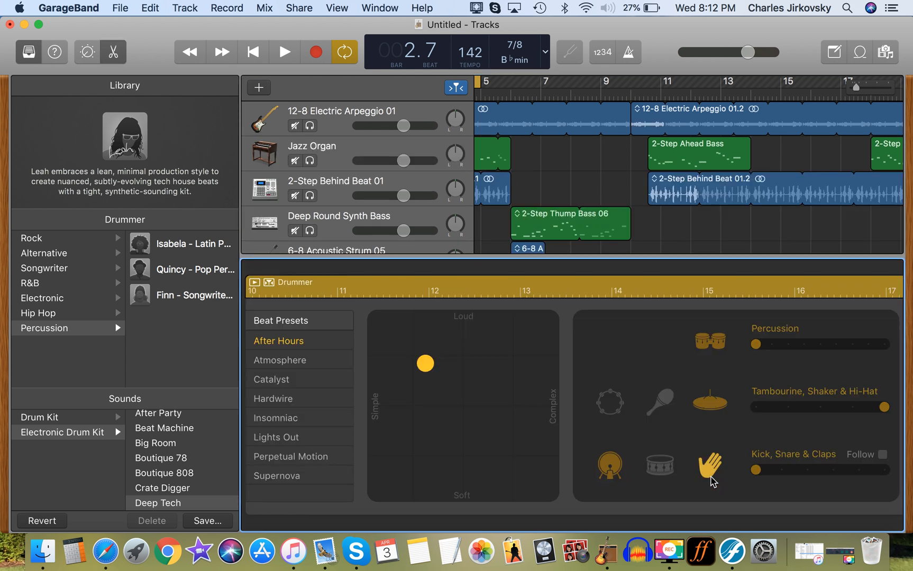
click(272, 379)
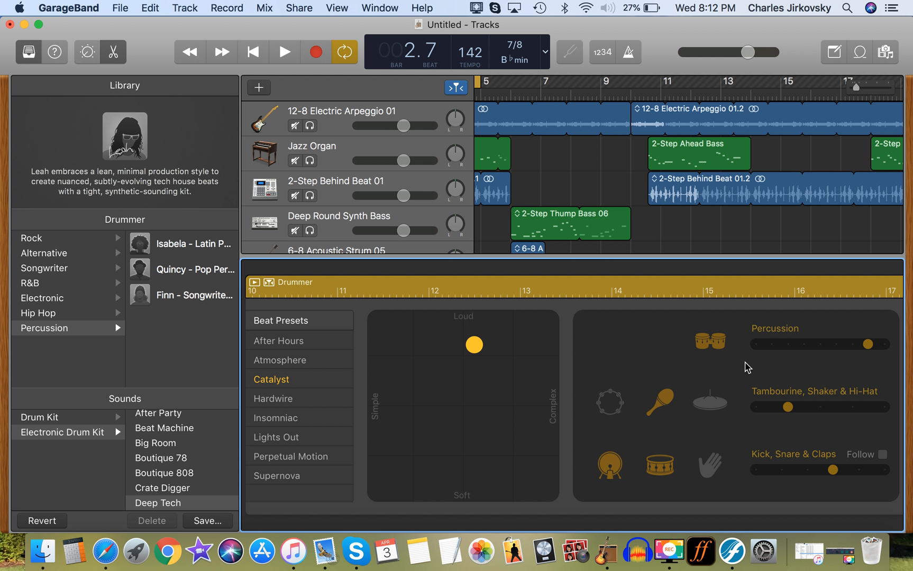
- Deselect the Drummer region, check the Drummer track's Smart Controls, and hide the area below the tracks
click(699, 235)
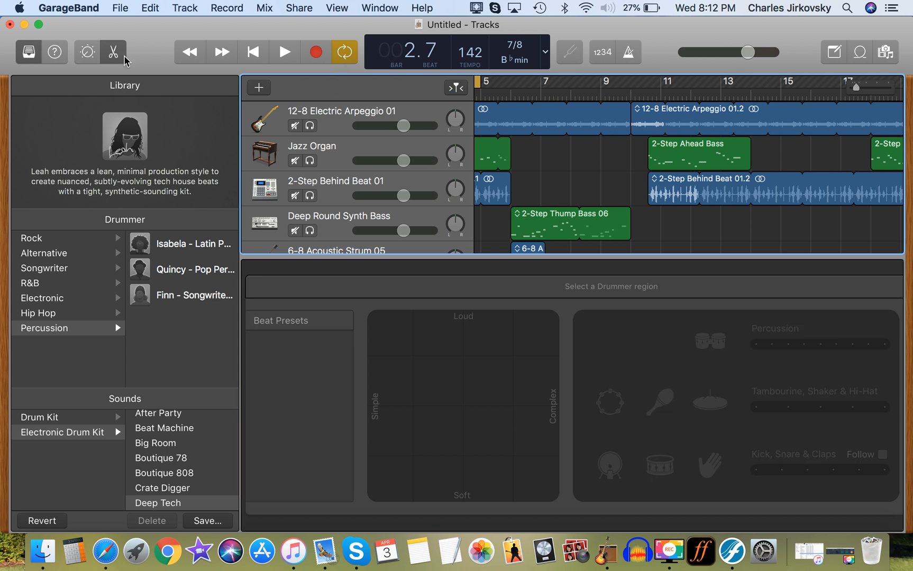
click(88, 53)
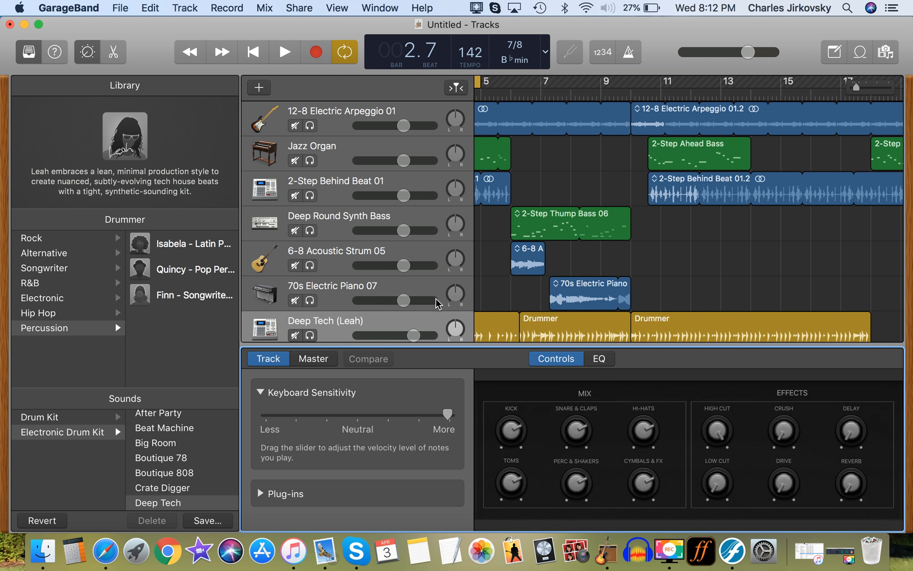
click(113, 53)
click(114, 56)
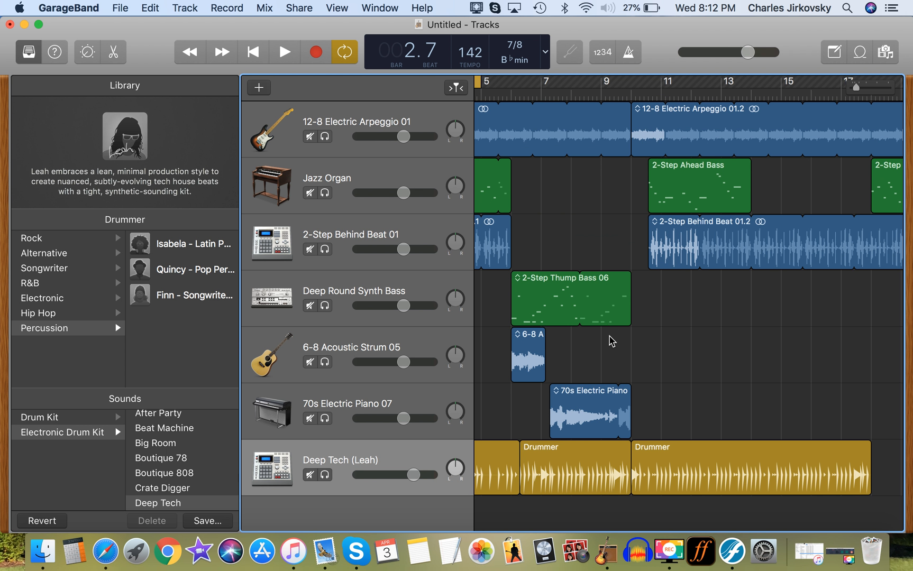
- Shorten the first 12-8 Electric Arpeggio region so it ends at bar 6, where the 2-Step Thump Bass region starts
scroll(611, 341, left, 5)
scroll(667, 204, right, 10)
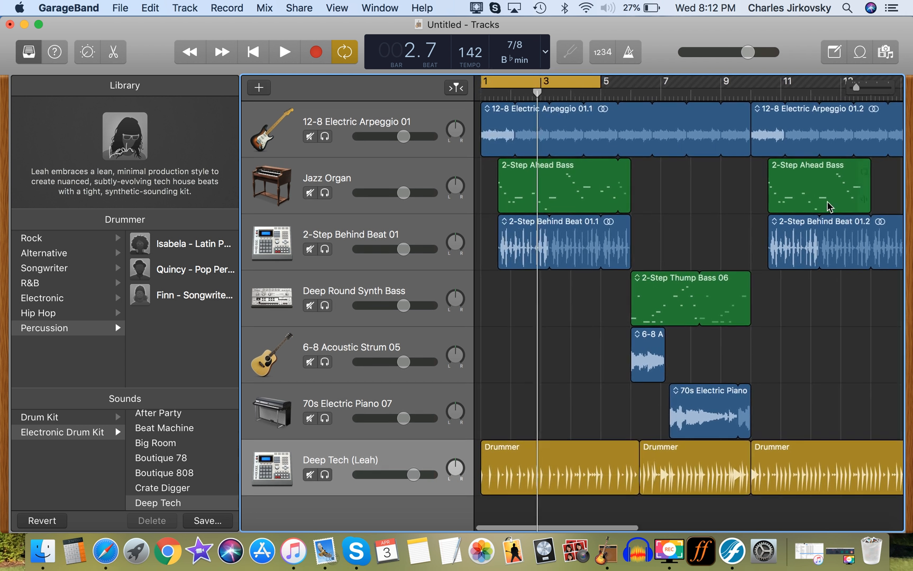
scroll(829, 207, left, 10)
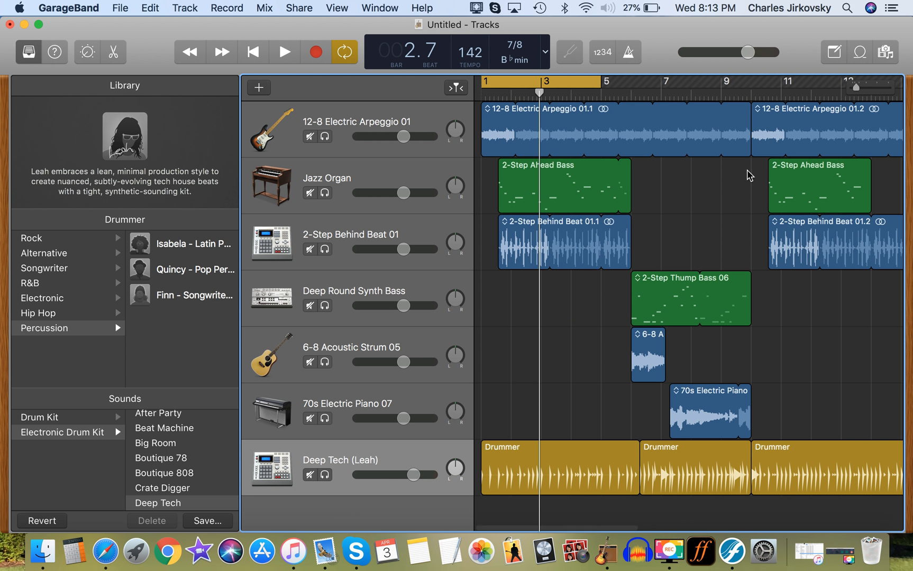
drag(747, 152, 630, 144)
scroll(796, 299, right, 10)
scroll(796, 299, left, 3)
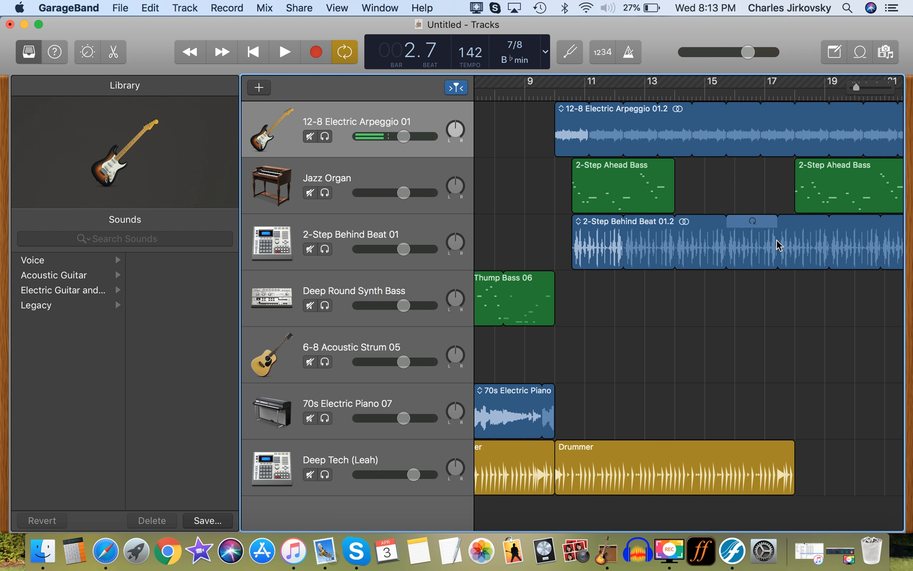
scroll(775, 242, left, 5)
scroll(777, 245, left, 3)
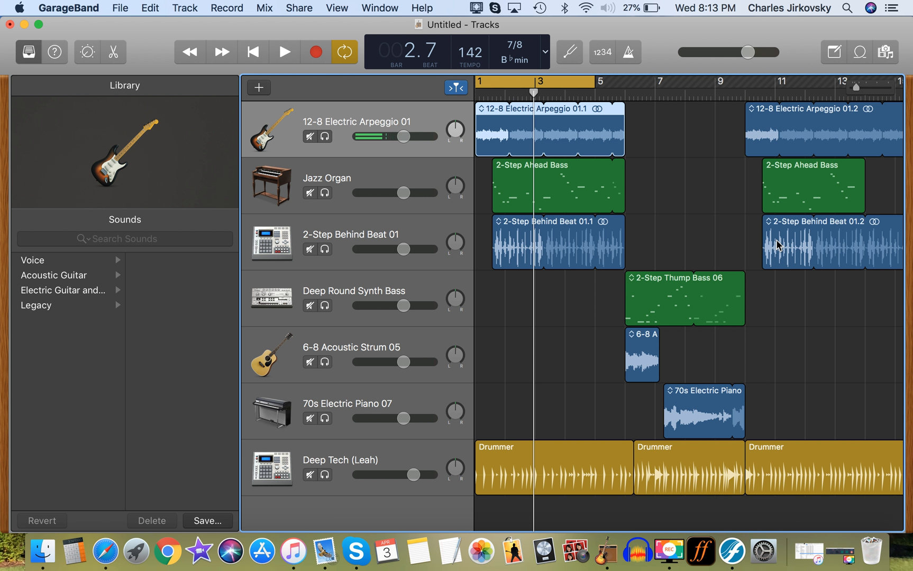
- Examine the Export Song to Disk format and quality options, and close the dialog without exporting
click(296, 9)
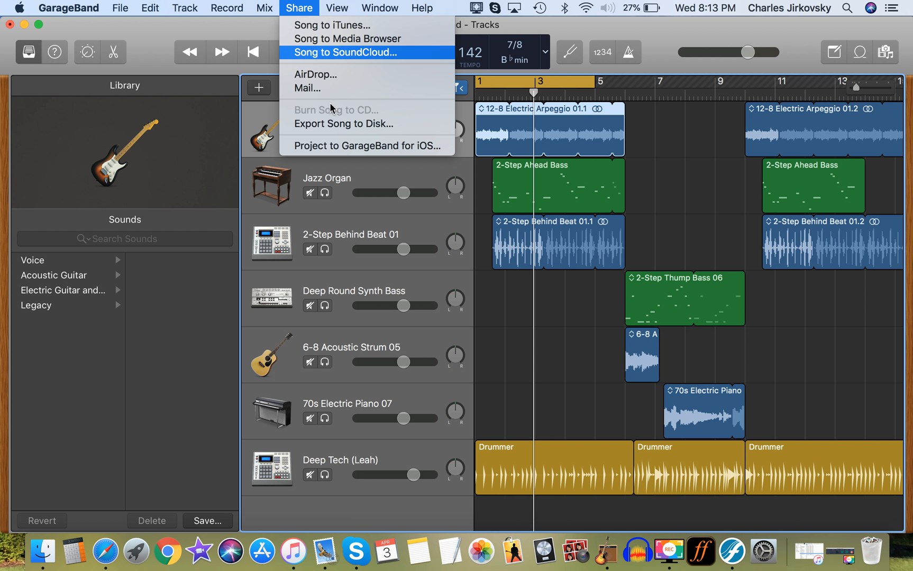
click(336, 123)
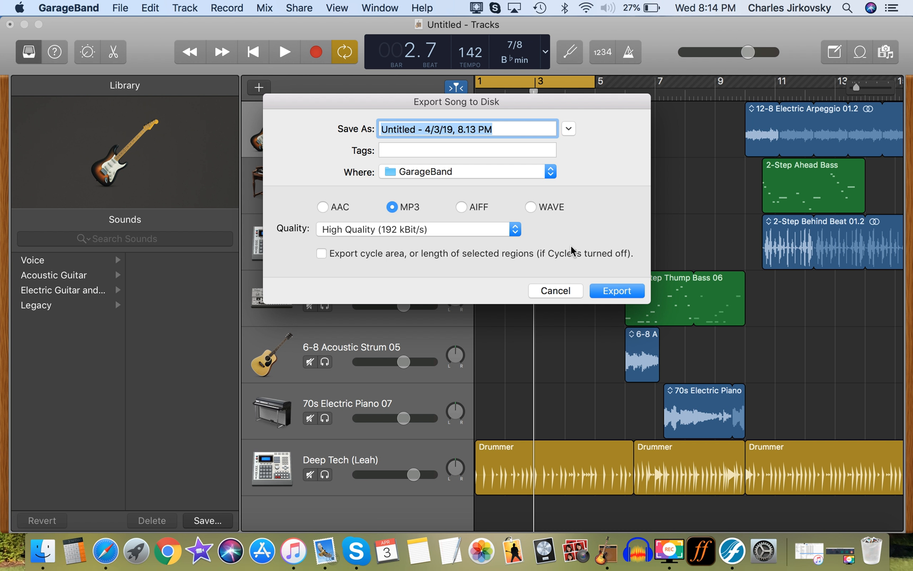
click(574, 291)
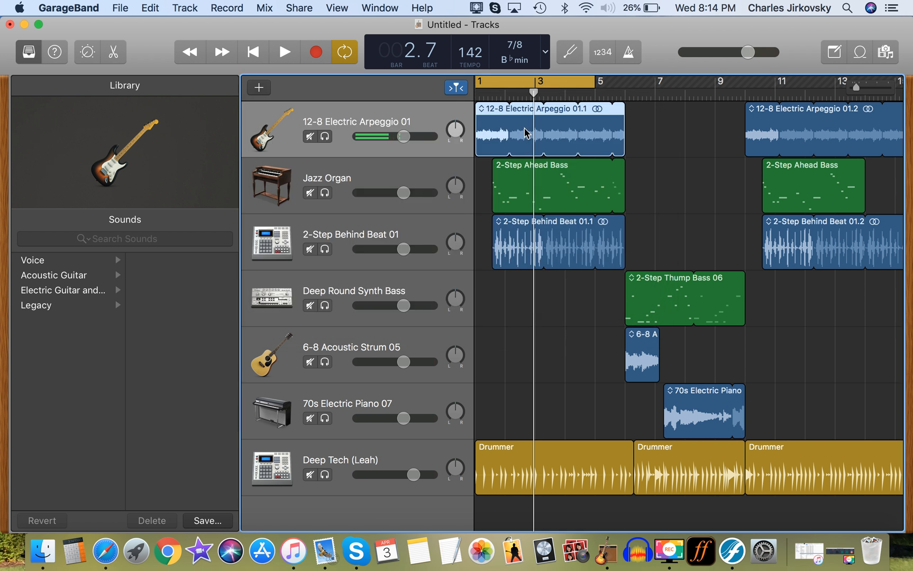
- Switch the project display to time and check the arrangement's total length at its end
click(545, 55)
click(561, 112)
scroll(592, 106, right, 10)
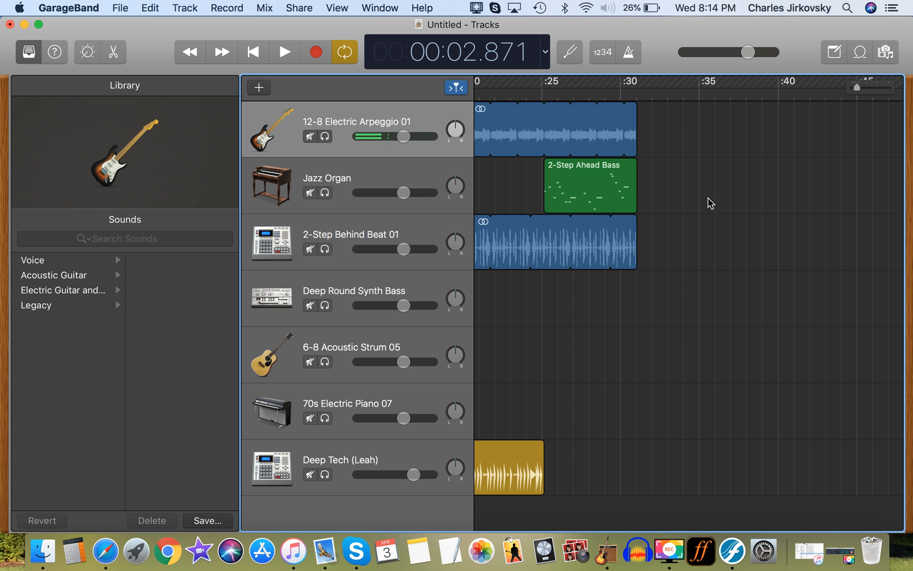
click(844, 555)
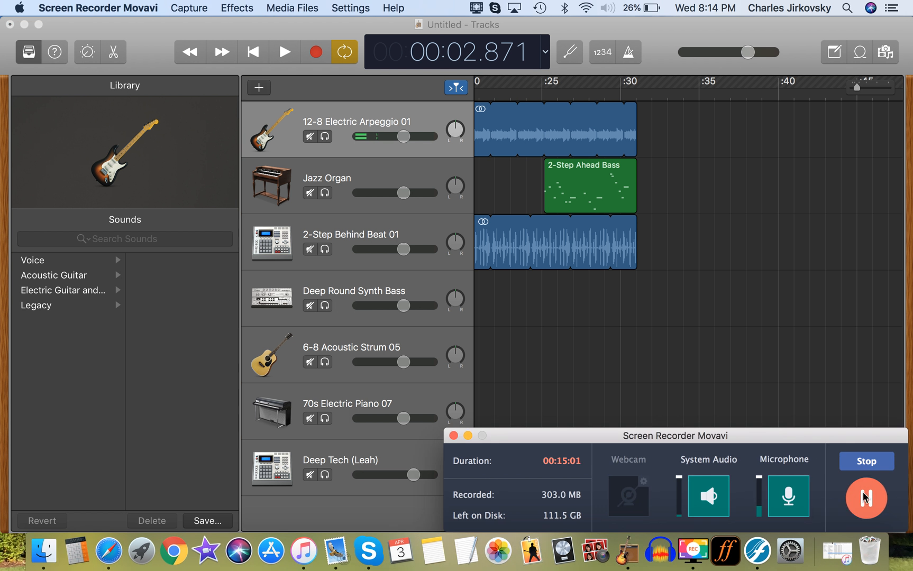